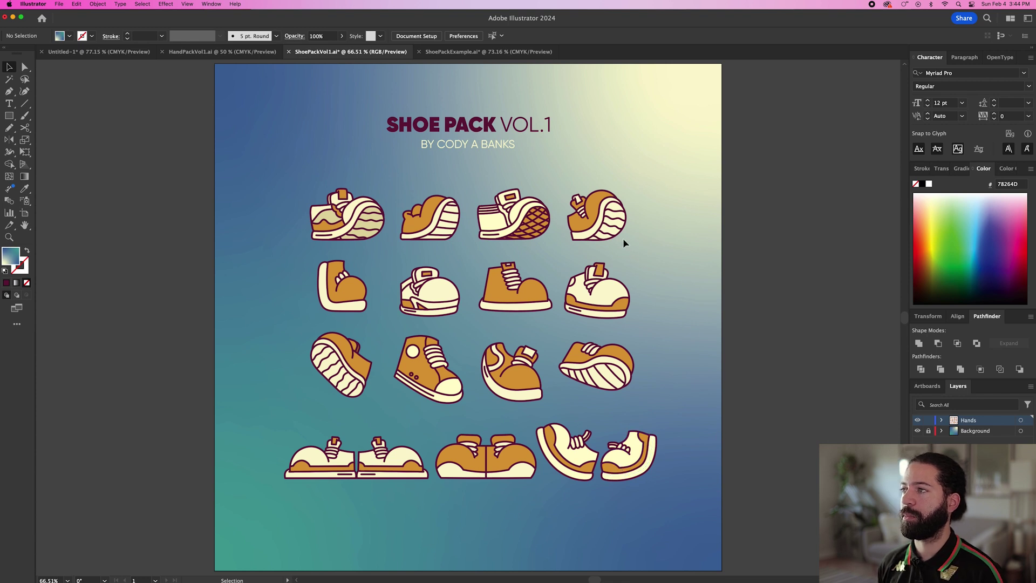
Copy the top-right sneaker and the curled third-row sneaker into ShoePackExample.ai.
left_click(607, 216)
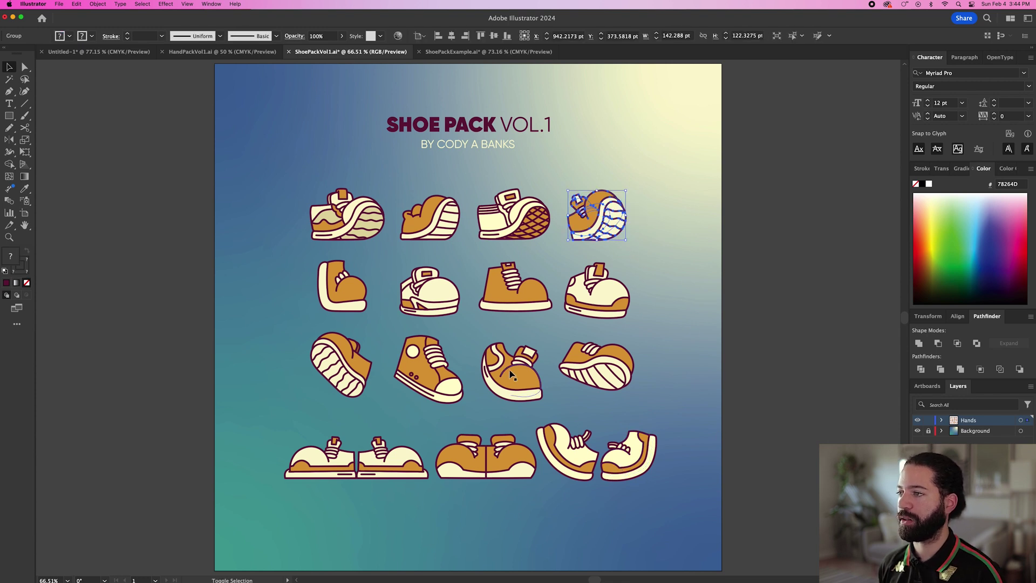
left_click(543, 355, "shift")
key("a")
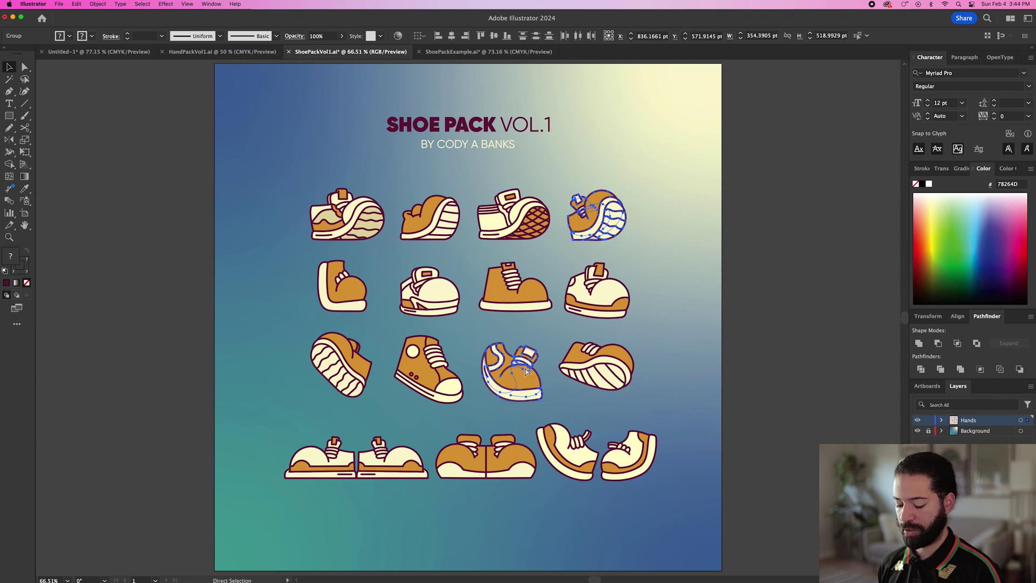
key("super+c")
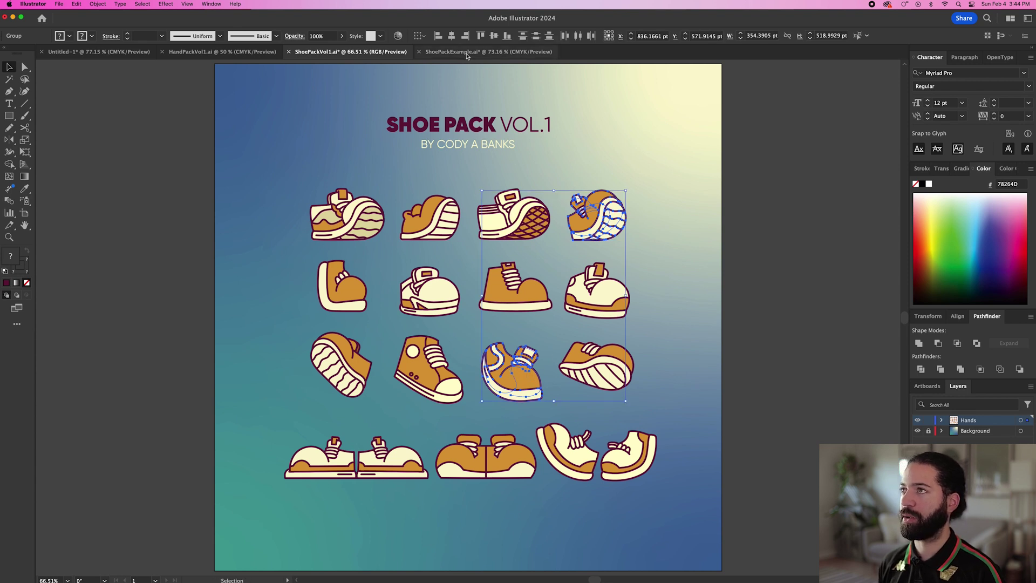
left_click(488, 52)
key("super+v")
Arrange the two sneakers side by side and scale the left one slightly smaller.
left_click_drag(512, 249, 527, 234)
left_click(599, 322)
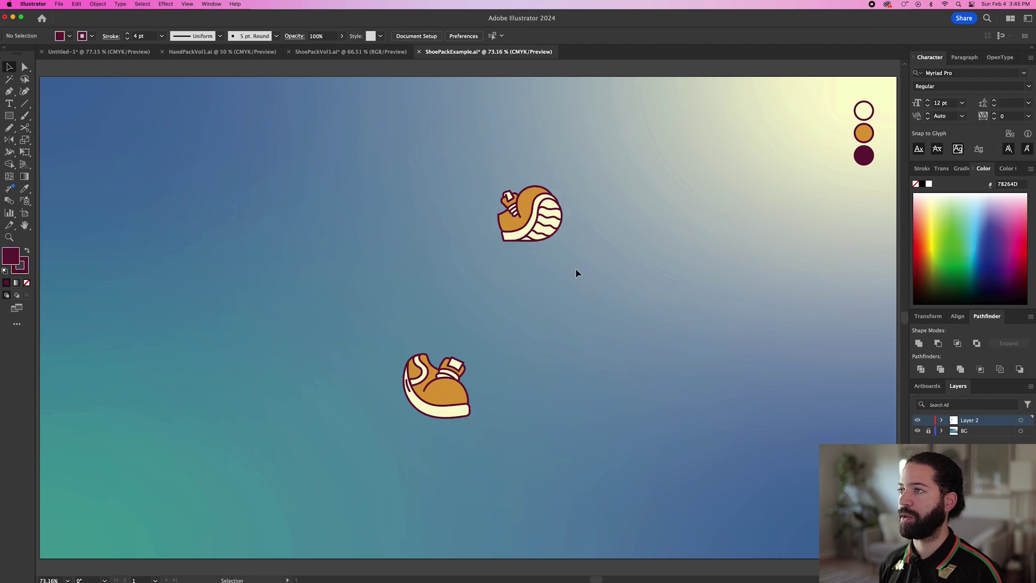
left_click_drag(531, 217, 542, 378)
left_click(453, 407)
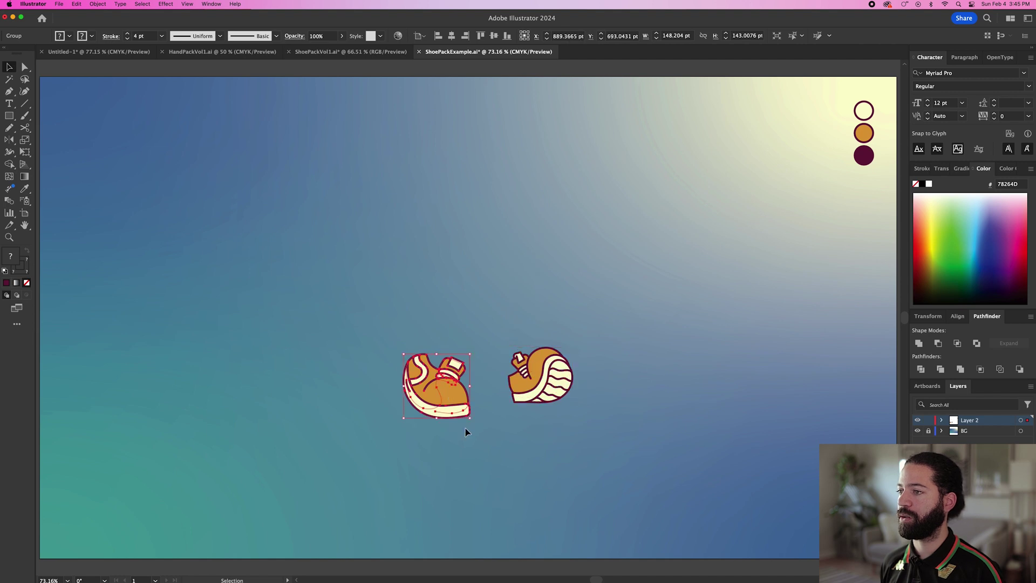
left_click_drag(471, 420, 452, 357)
left_click(485, 318)
Isolate the left sneaker's group and delete its white collar stripe.
key("super+equal")
key("super+equal")
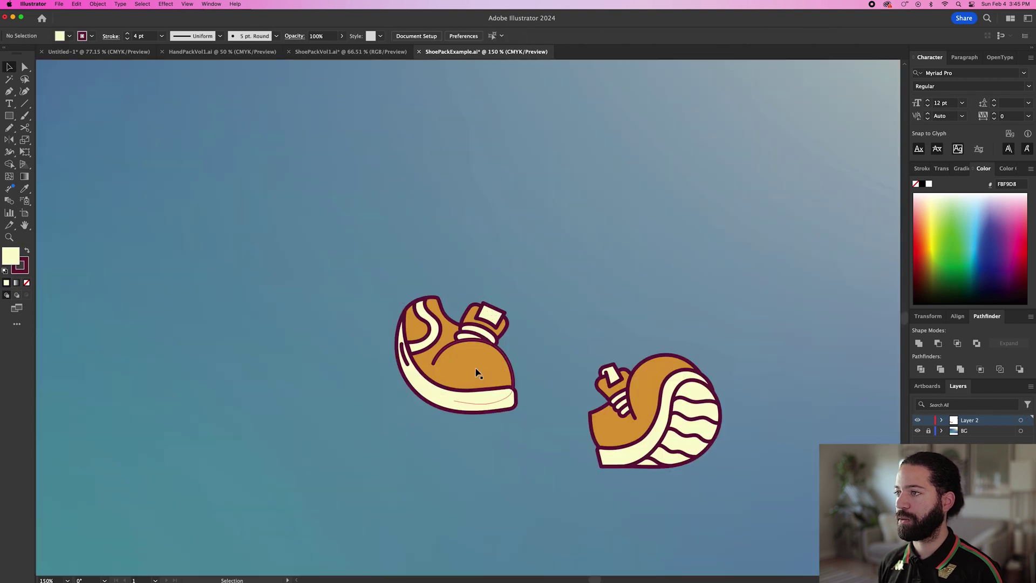
double_click(467, 361)
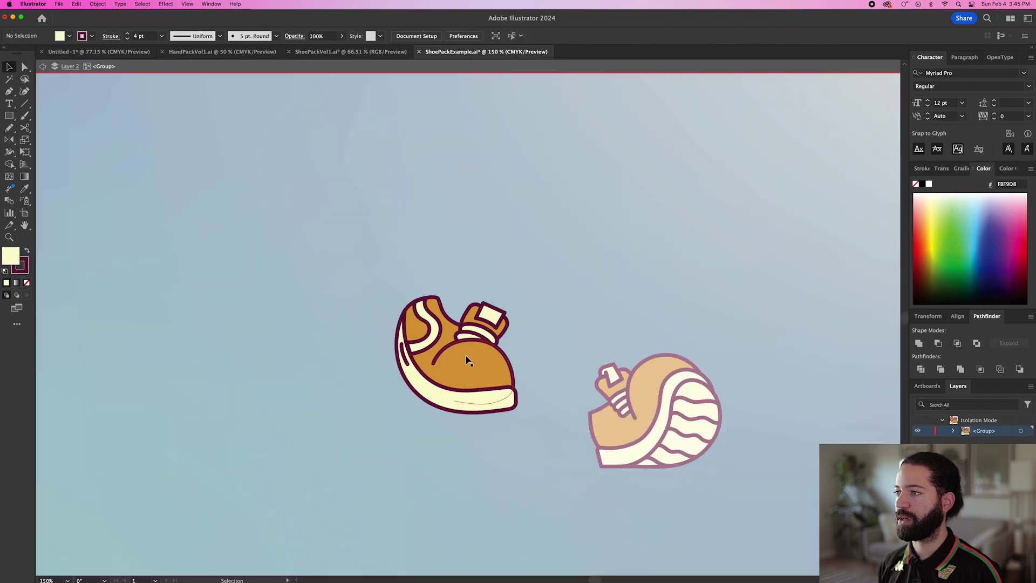
left_click(432, 325)
key("Delete")
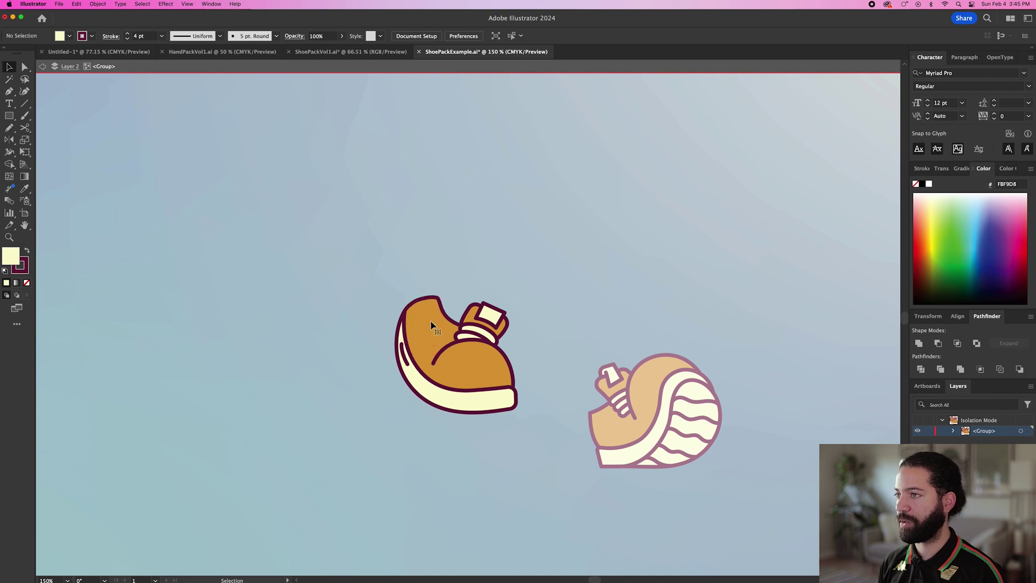
left_click(406, 360)
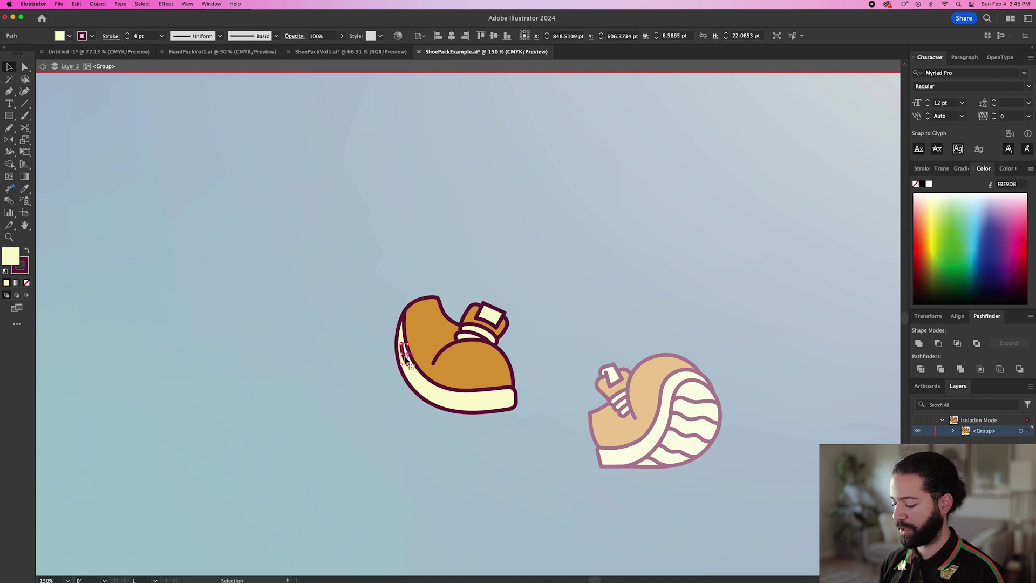
Exit isolation and shrink the left sneaker a little by its corner handle.
key("Escape")
key("super+0")
left_click_drag(392, 313, 399, 320)
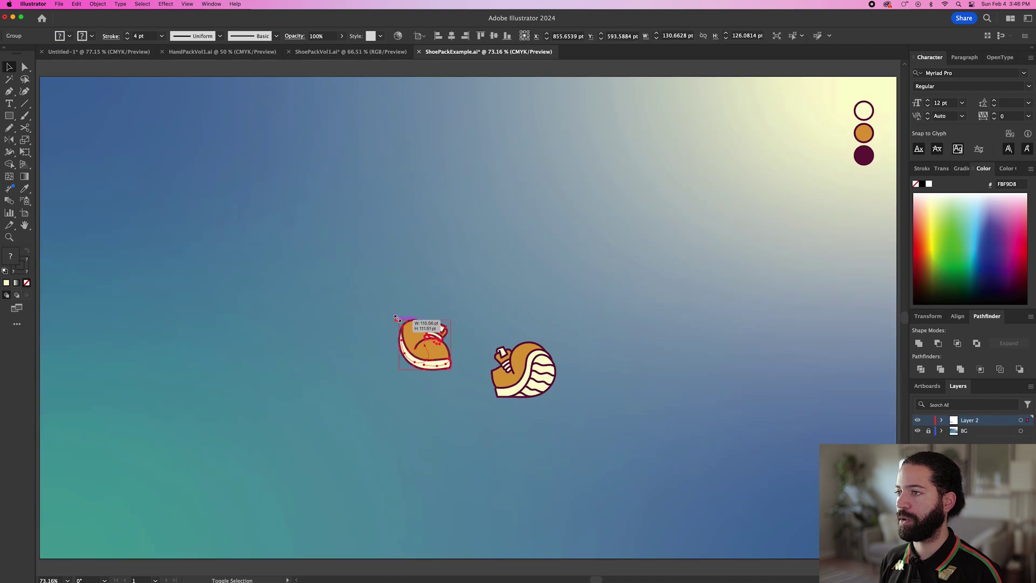
left_click(365, 329)
left_click(427, 345)
Nudge the left sneaker slightly down and to the right.
left_click(396, 436)
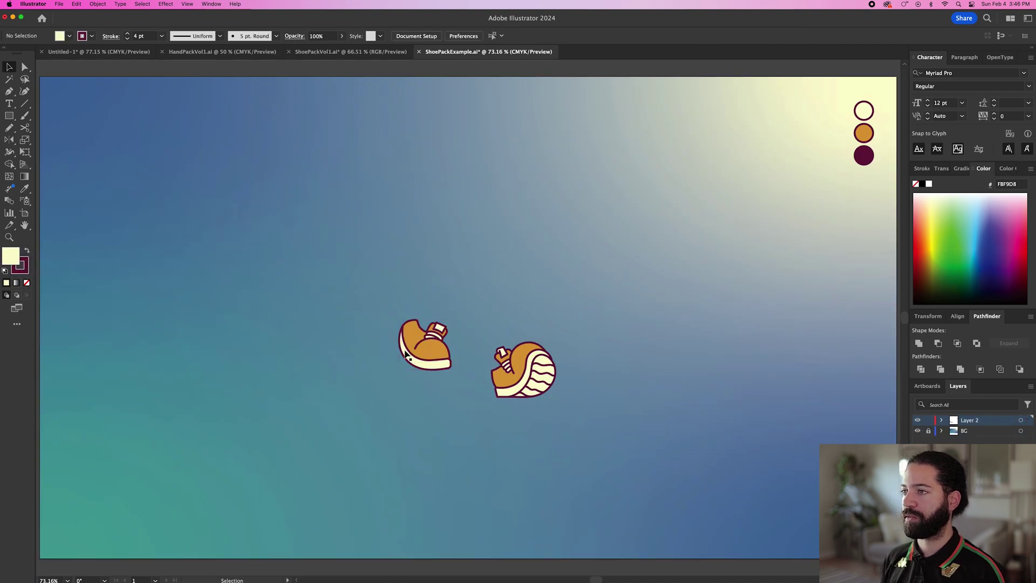
left_click_drag(414, 349, 423, 353)
left_click(448, 416)
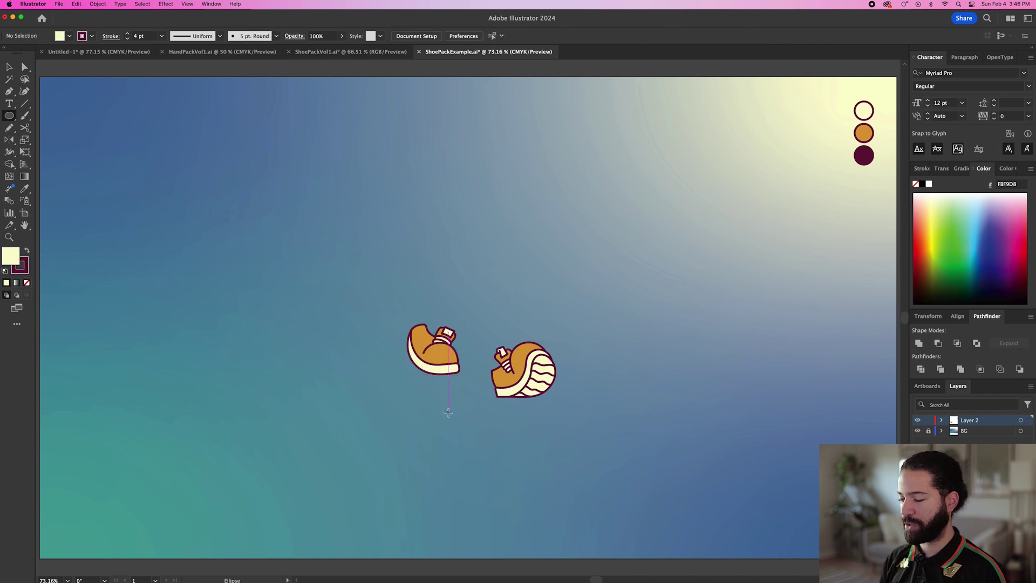
Draw a circle above the sneakers, fill it with the orange swatch, and position it.
left_click_drag(470, 233, 525, 285)
key("i")
left_click(864, 133)
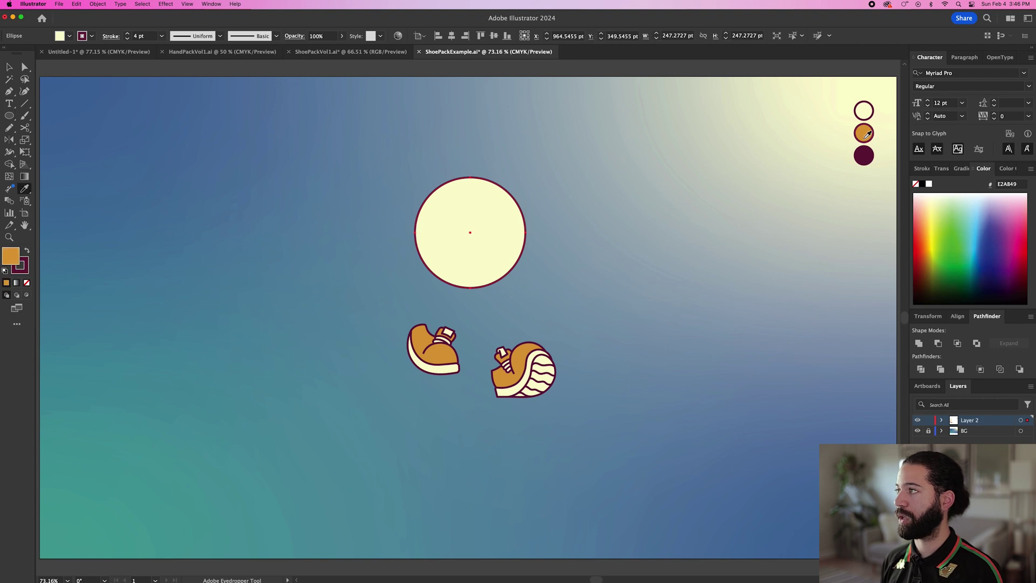
key("v")
left_click(595, 218)
left_click_drag(506, 230, 512, 236)
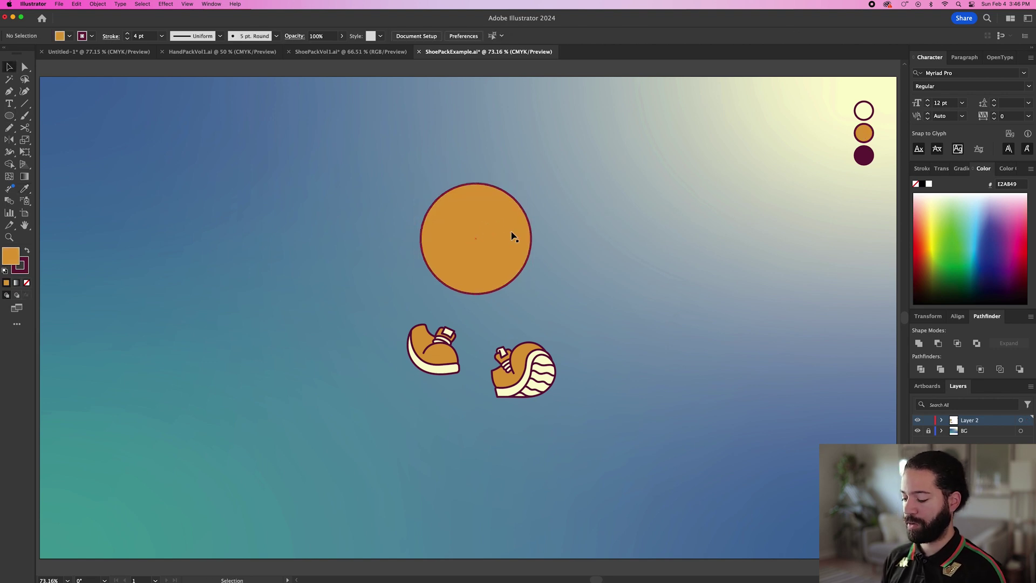
Draw a curved closed eye inside the orange circle with the Pencil.
key("n")
scroll(480, 223, "up", 1)
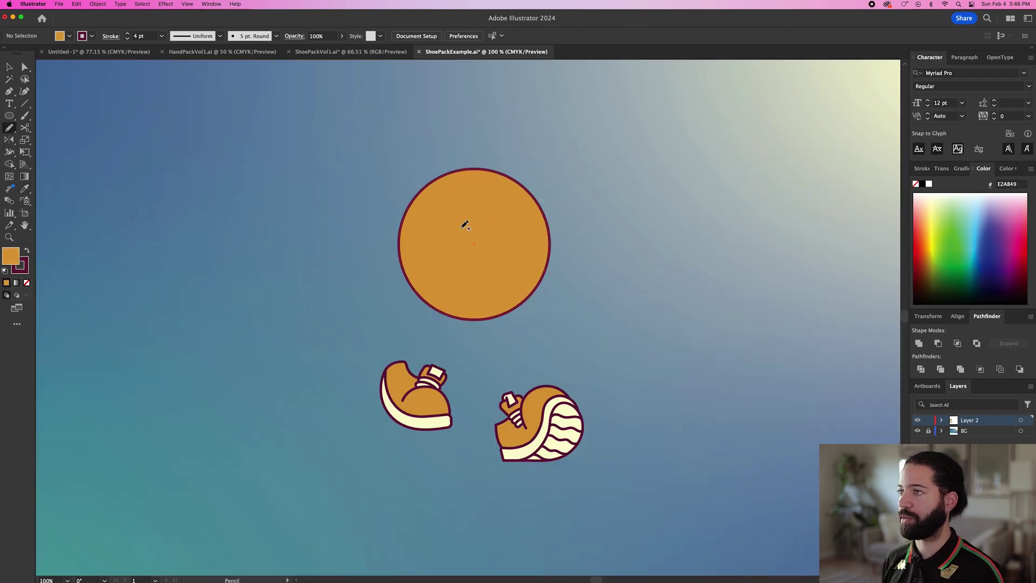
left_click_drag(468, 224, 515, 232)
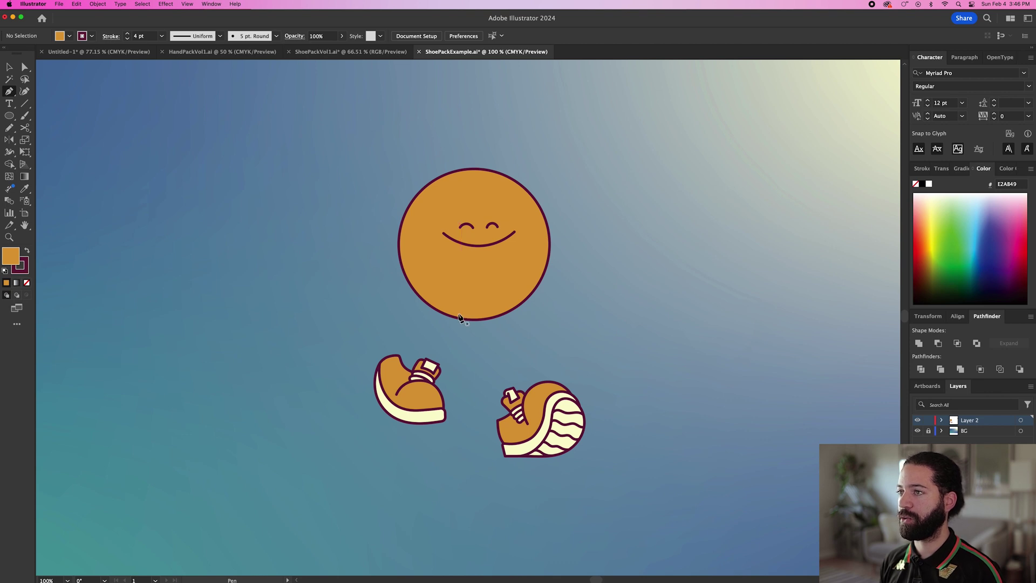
left_click(458, 314)
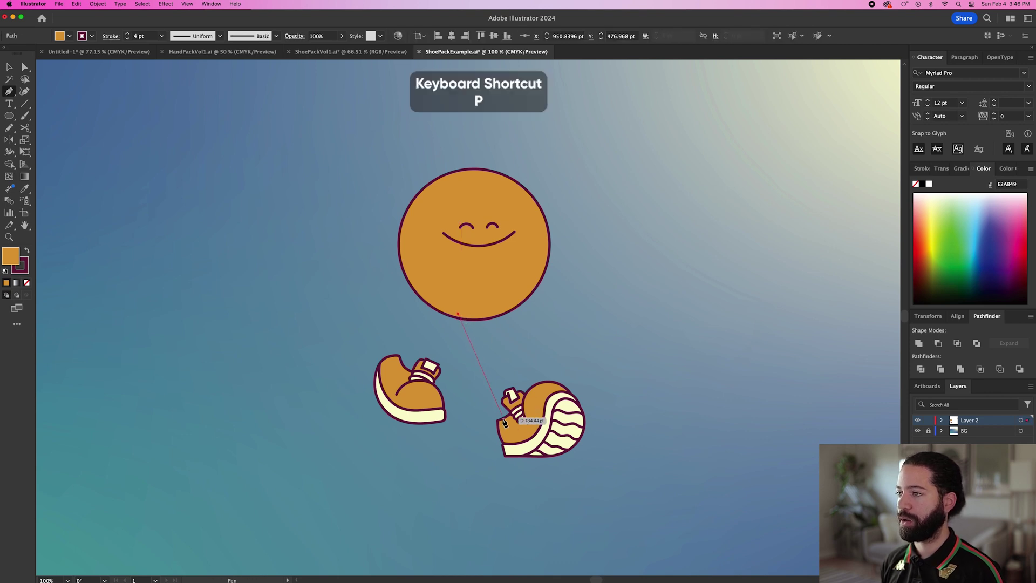
Complete the tapered leg path from the circle's bottom into the right sneaker.
left_click(502, 427)
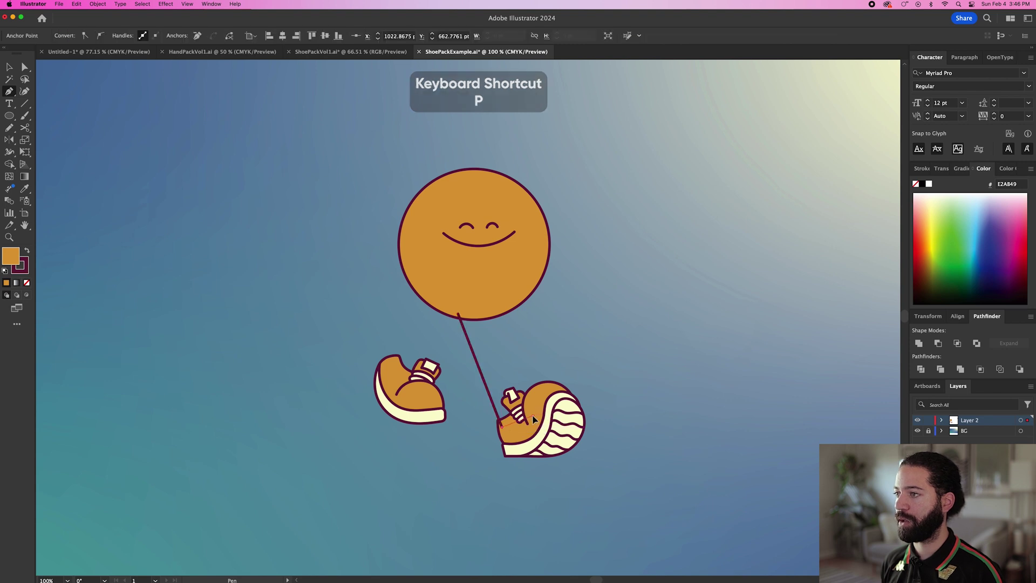
left_click(531, 416)
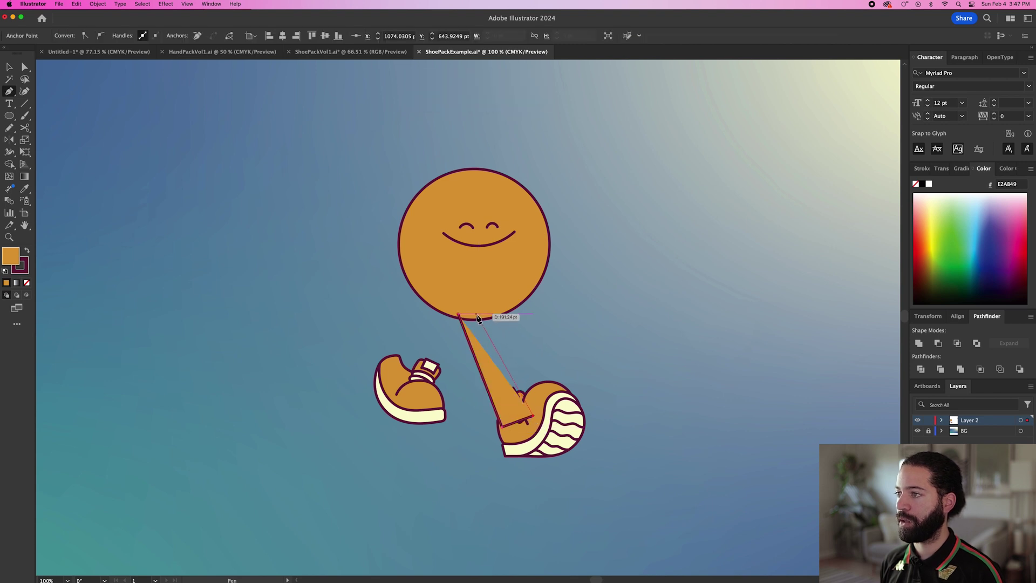
left_click(476, 315)
key("Escape")
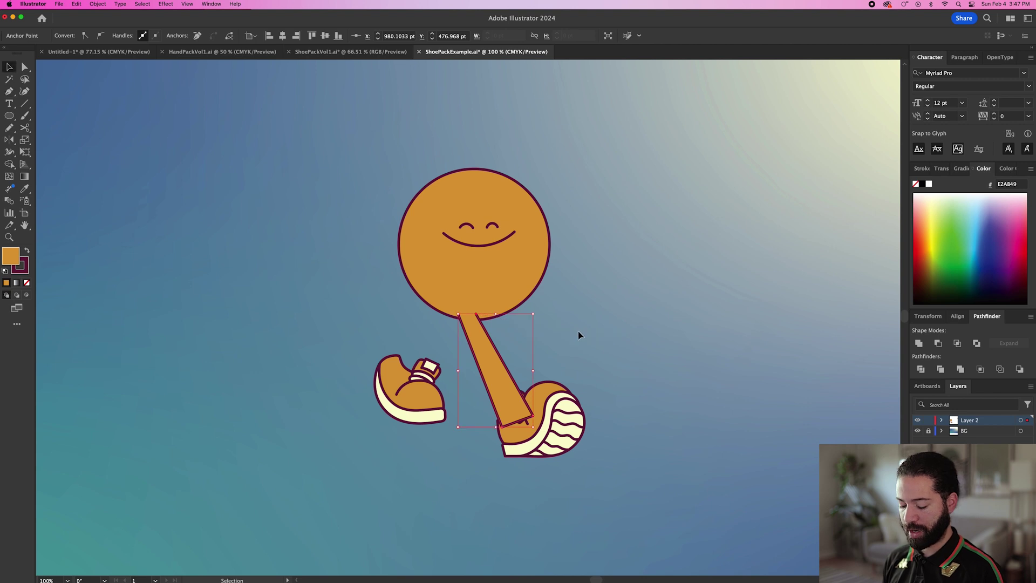
Bring the right sneaker's laces in front of the leg.
key("v")
left_click(553, 396)
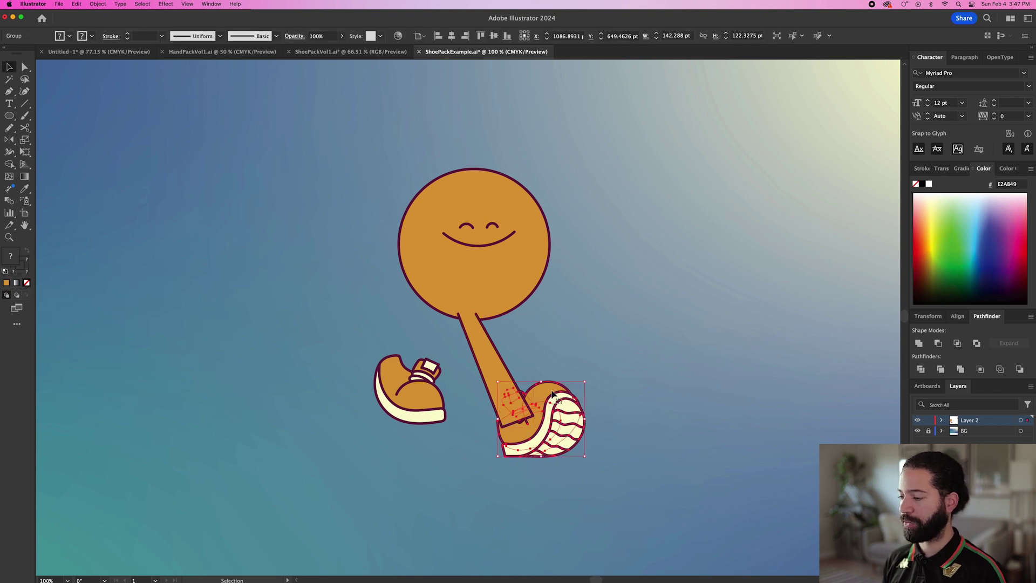
key("super+shift+bracketright")
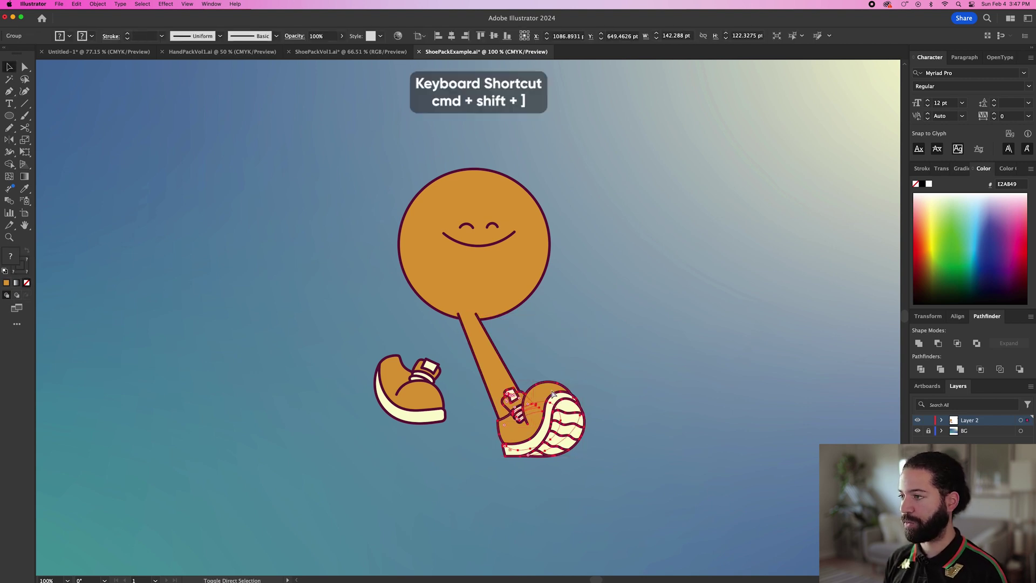
left_click(630, 364)
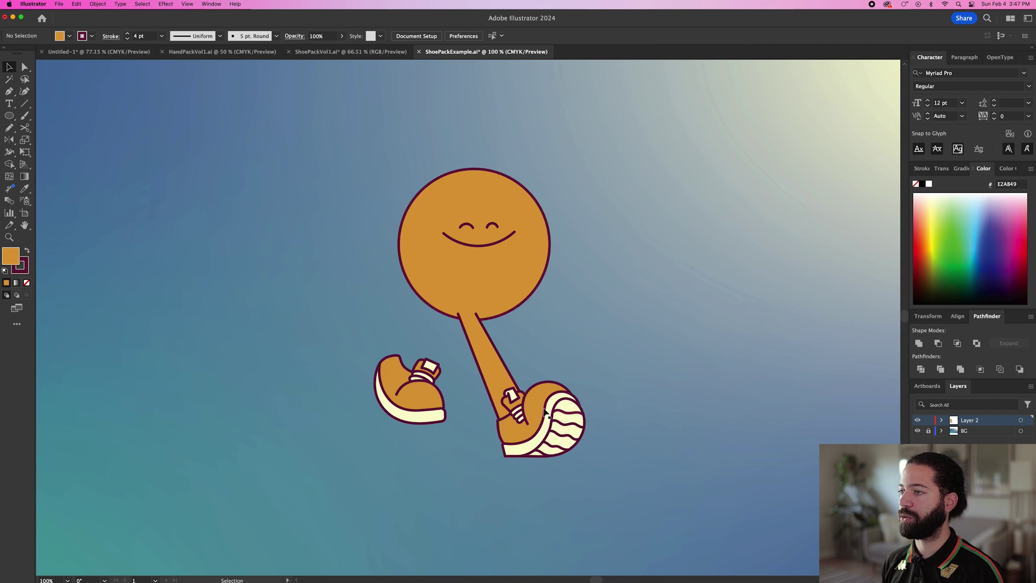
Draw a wavy sock cuff around the leg's lower end and fill it with the shoe's cream.
double_click(496, 378)
scroll(510, 387, "up", 3)
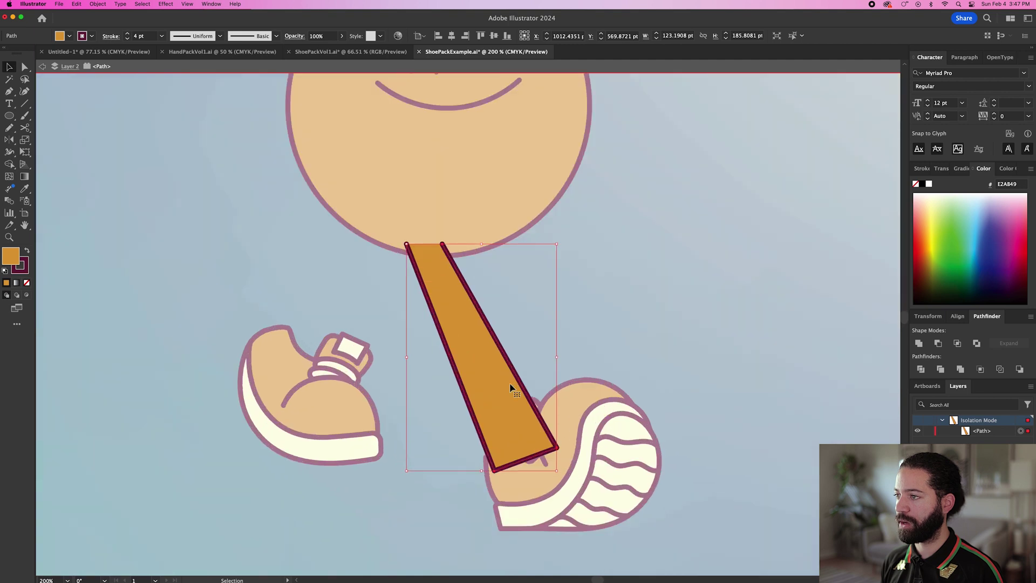
key("n")
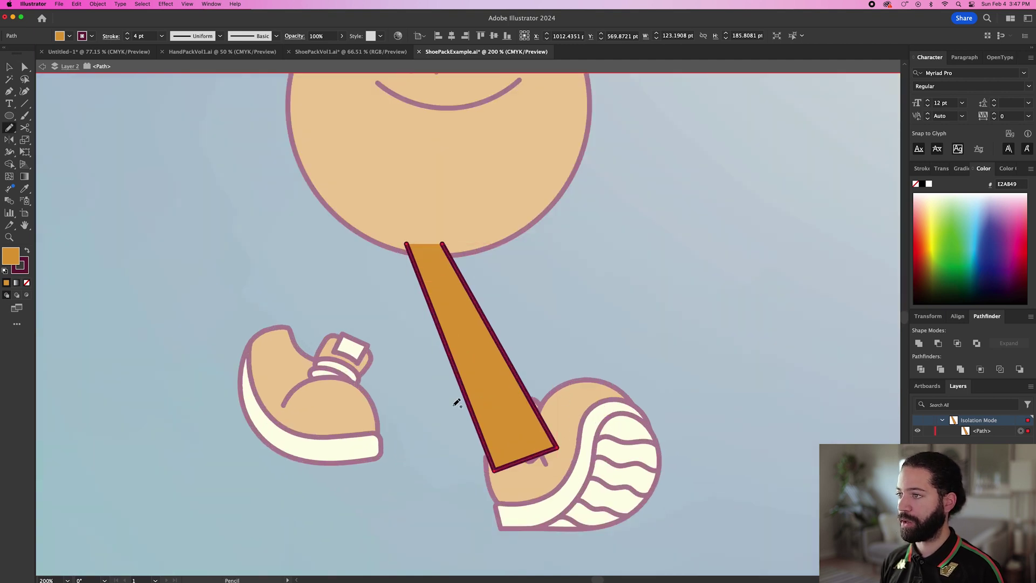
key("super+shift+a")
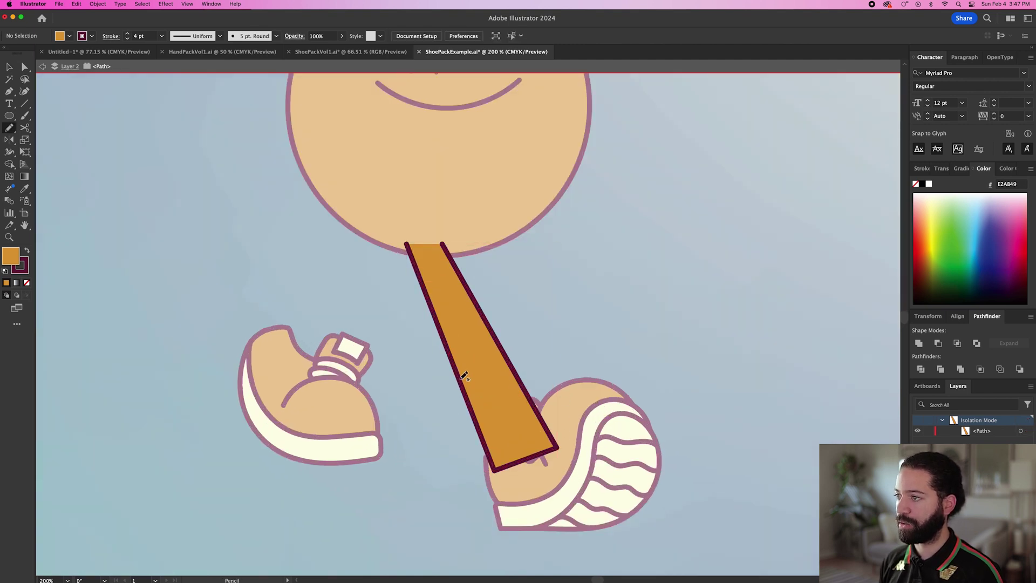
left_click(458, 387)
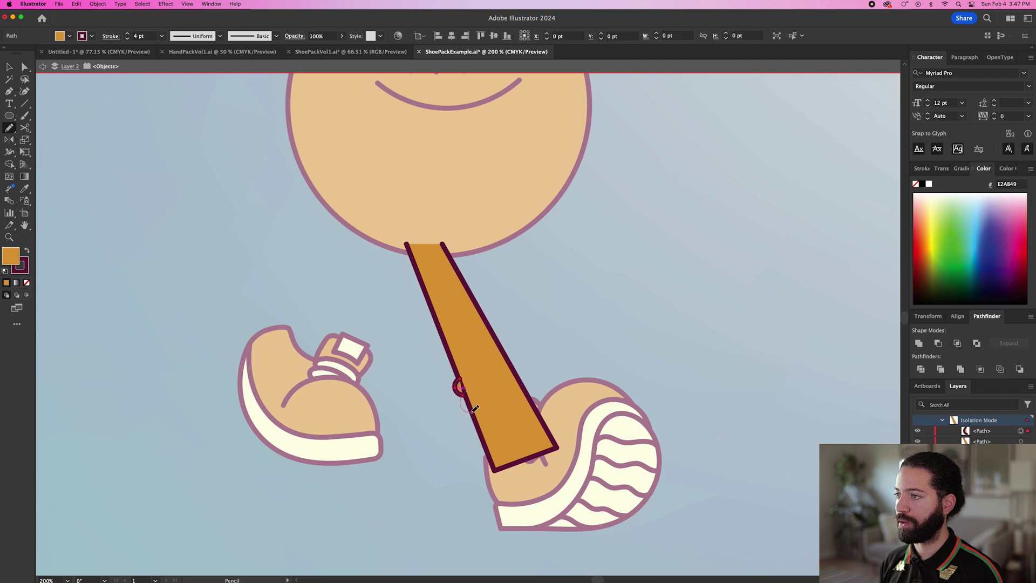
left_click_drag(472, 411, 473, 411)
left_click_drag(495, 456, 496, 459)
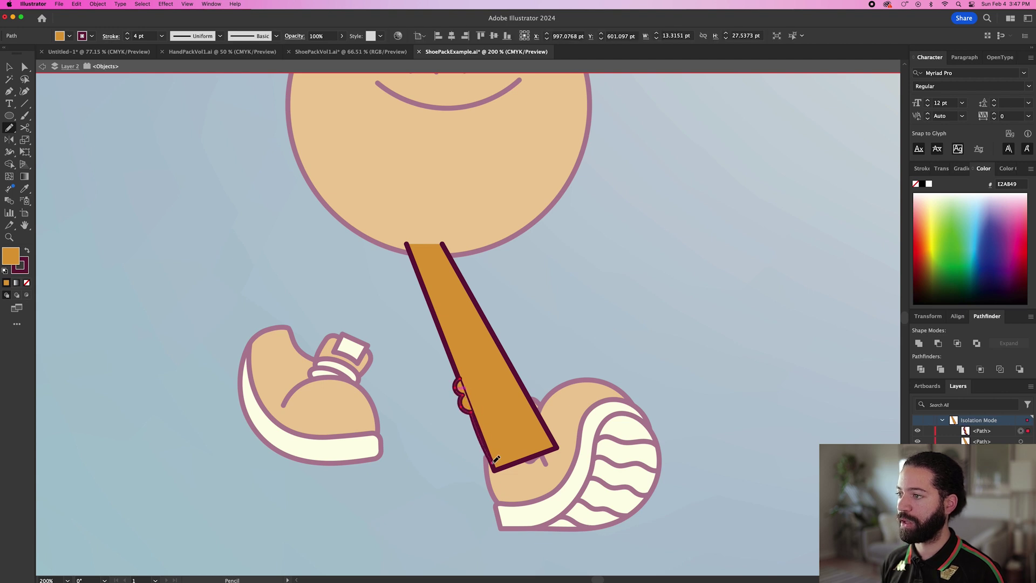
left_click_drag(553, 443, 556, 435)
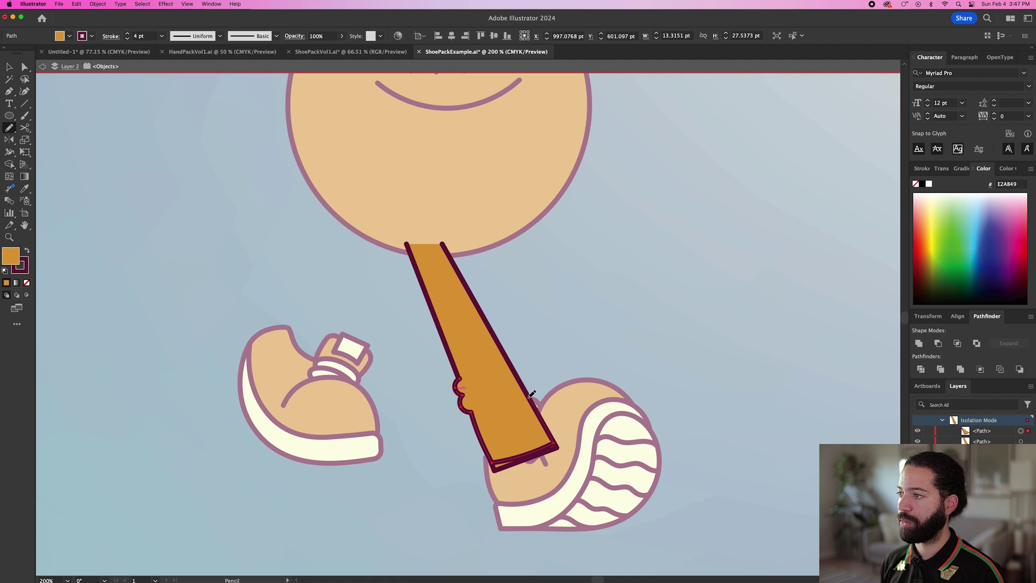
left_click_drag(531, 394, 526, 374)
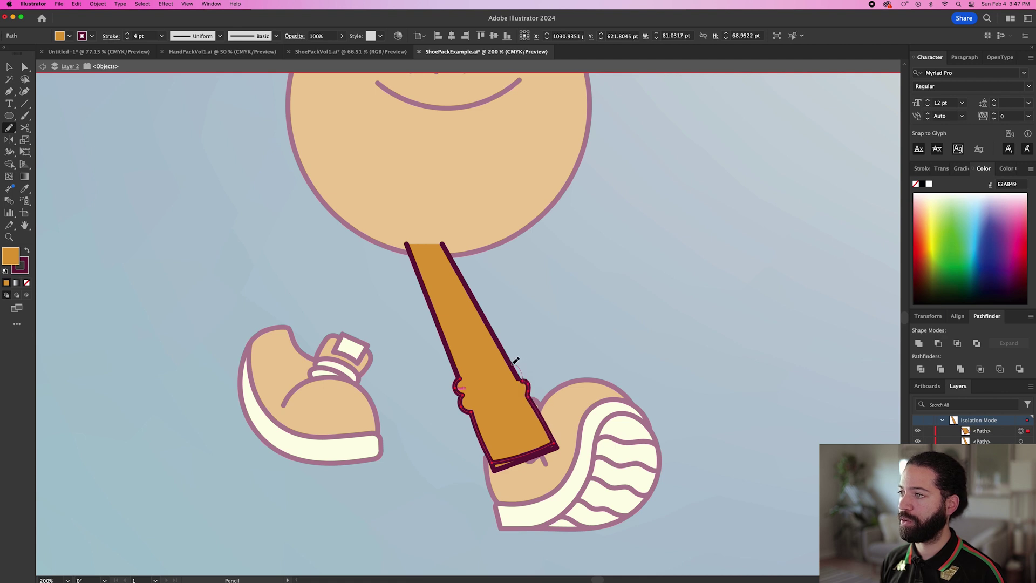
left_click_drag(463, 373, 458, 380)
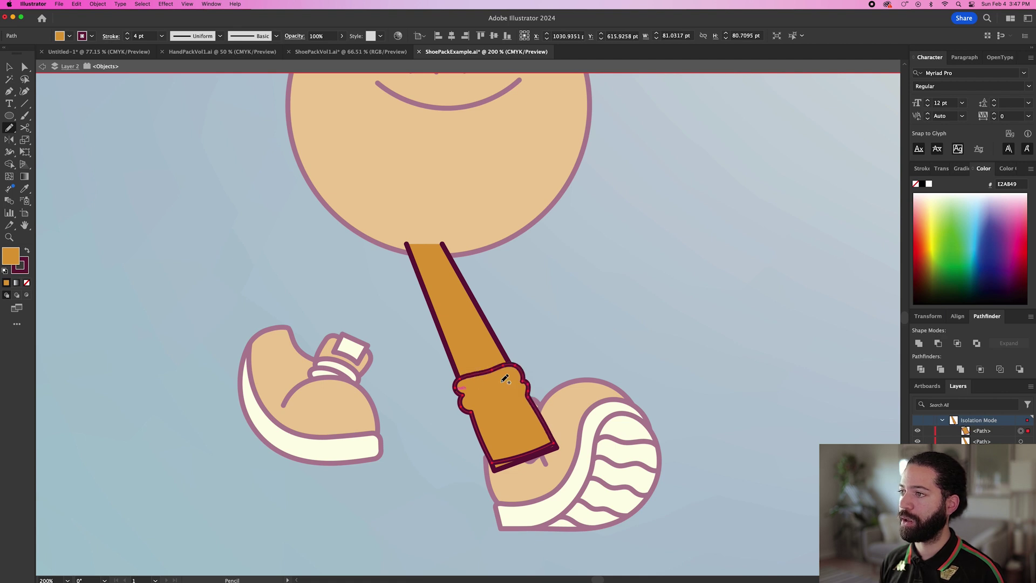
key("i")
left_click(630, 421)
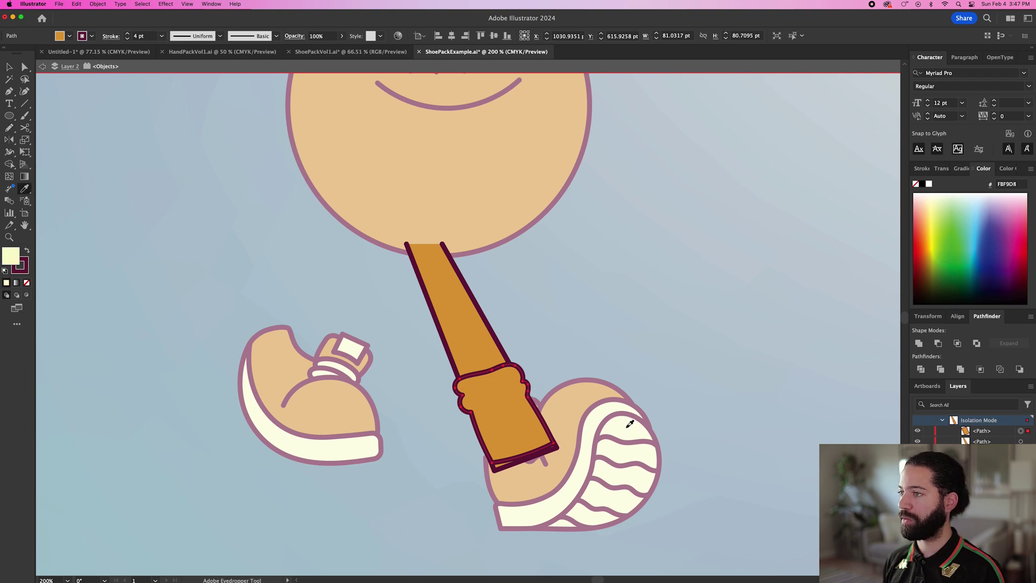
Add three short crease lines in the cuff's left notch, right notch and middle.
key("p")
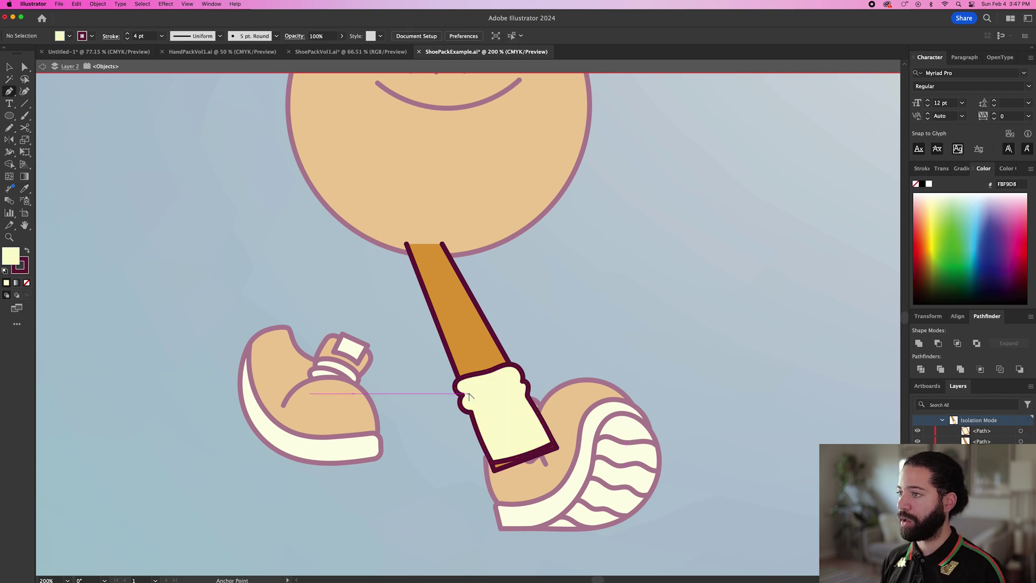
scroll(456, 397, "up", 3)
left_click(455, 398)
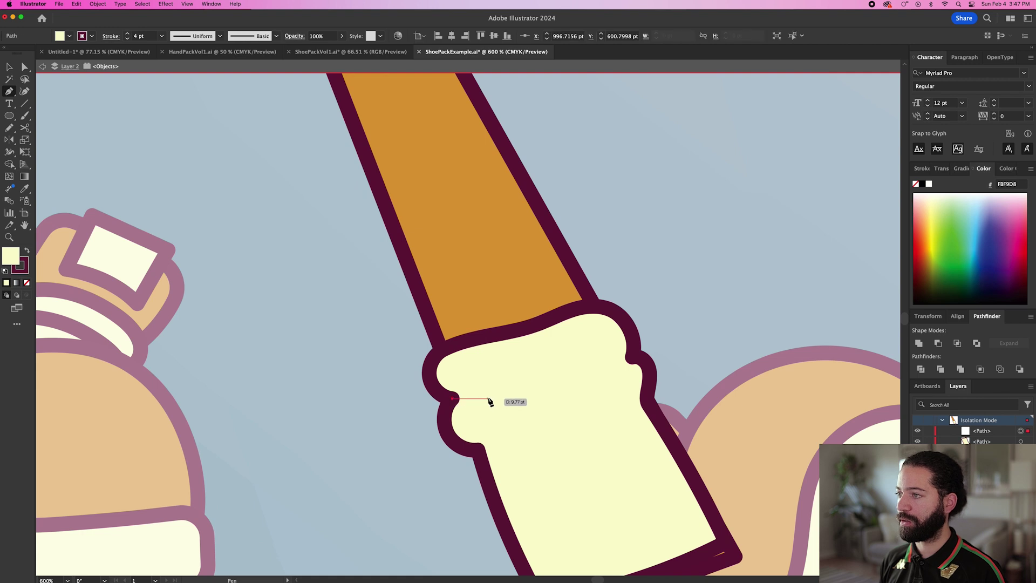
left_click(488, 399)
key("Escape")
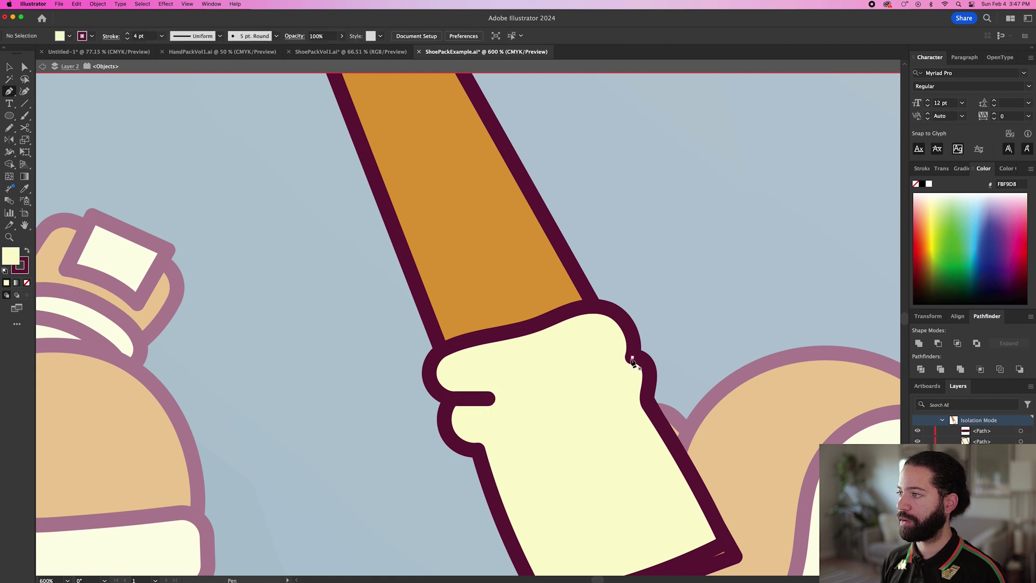
left_click(637, 367)
left_click(622, 374)
key("Escape")
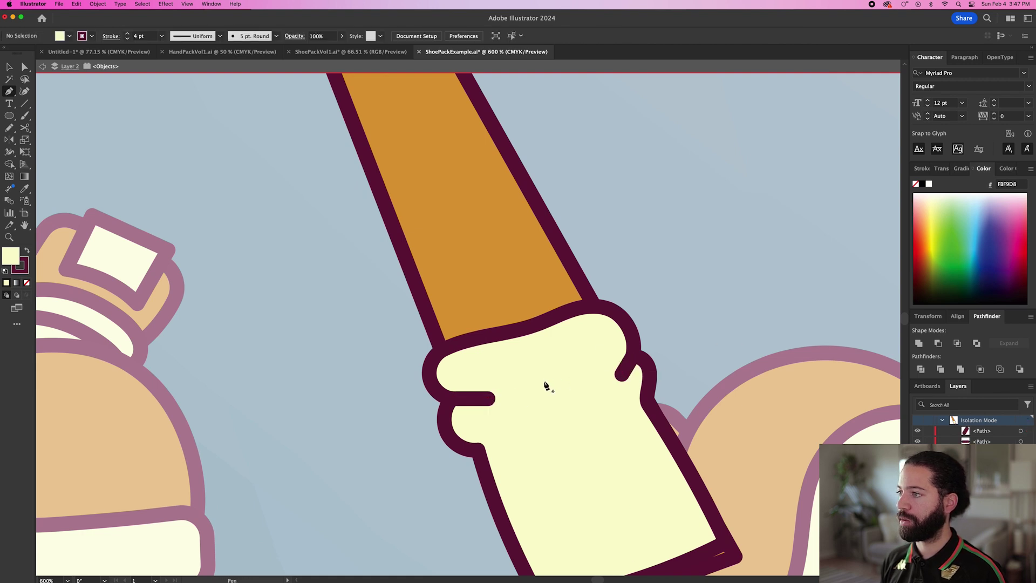
left_click(545, 381)
left_click(586, 371)
key("v")
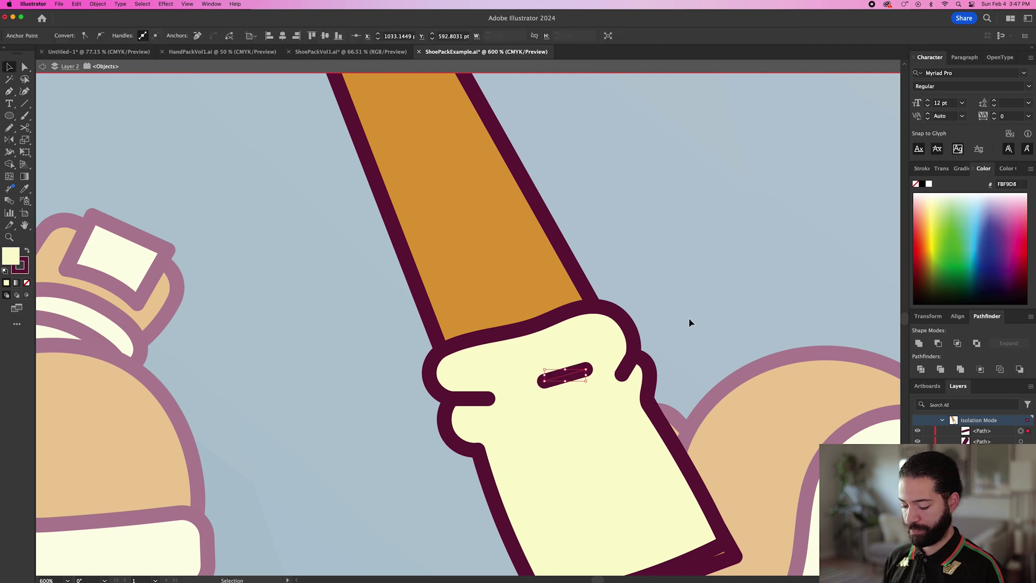
Marquee-select all the leg, cuff and crease pieces.
left_click(689, 322)
scroll(689, 320, "down", 2)
left_click_drag(512, 474, 511, 473)
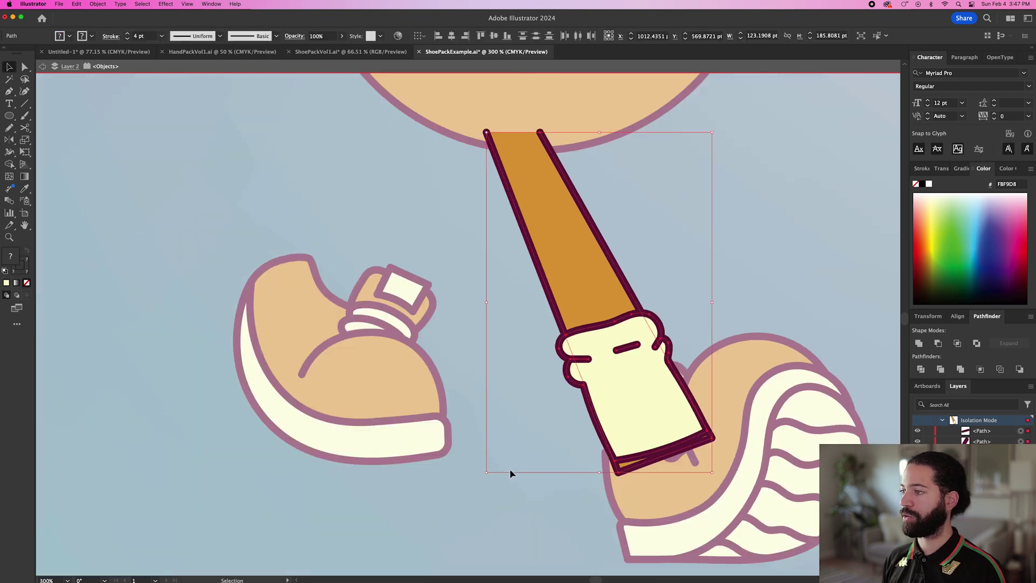
Group the selected leg pieces and exit isolation mode.
key("super+g")
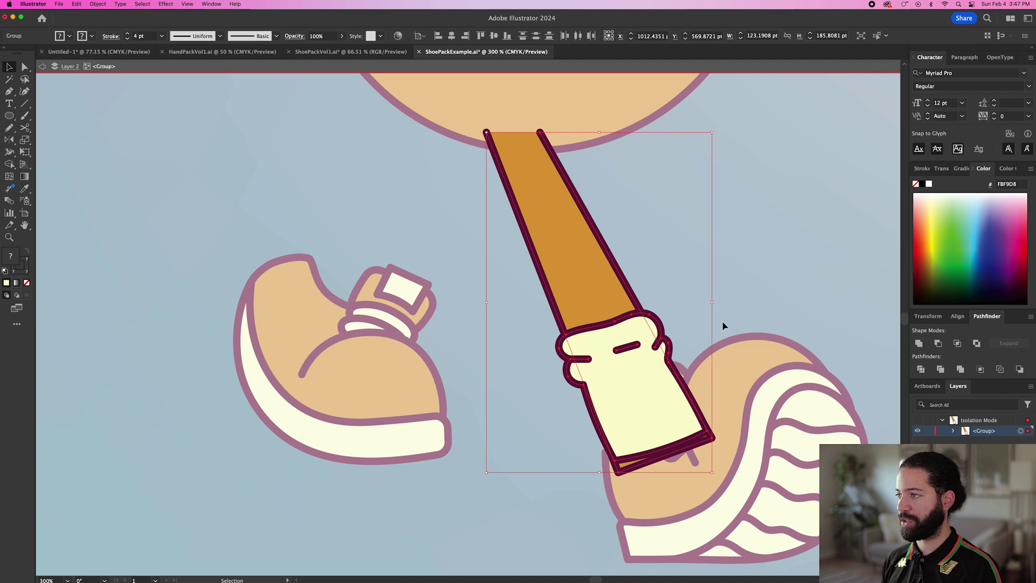
left_click(729, 299)
double_click(729, 298)
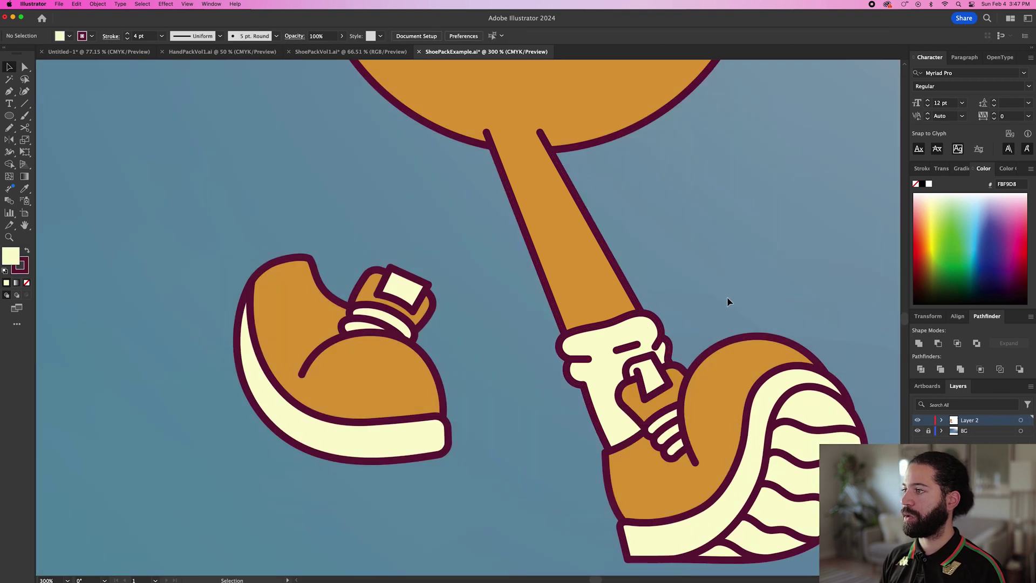
Zoom out to bring the whole character back into view.
scroll(718, 298, "down", 2)
left_click_drag(716, 283, 545, 330)
left_click(399, 372)
left_click(576, 302)
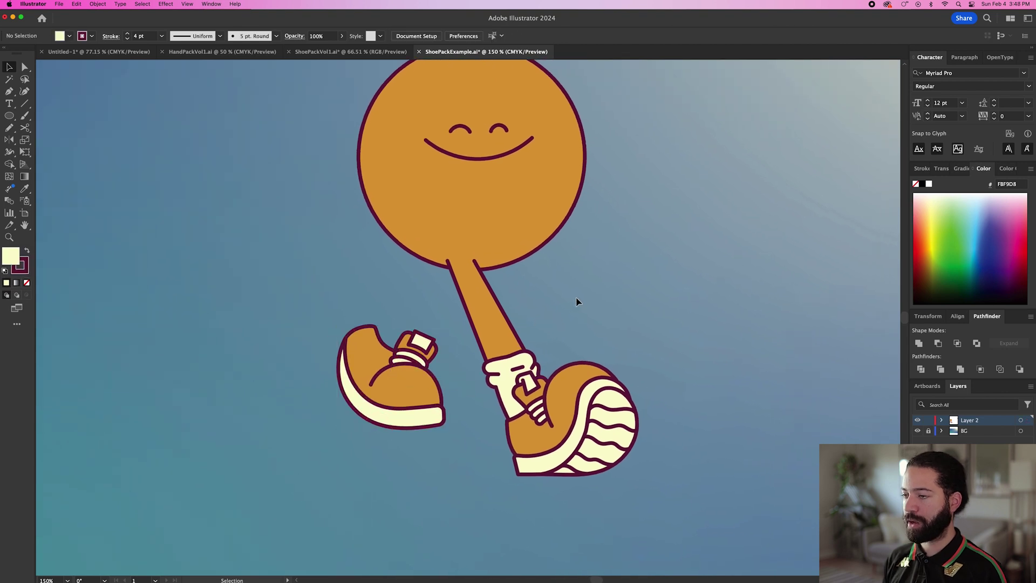
key("n")
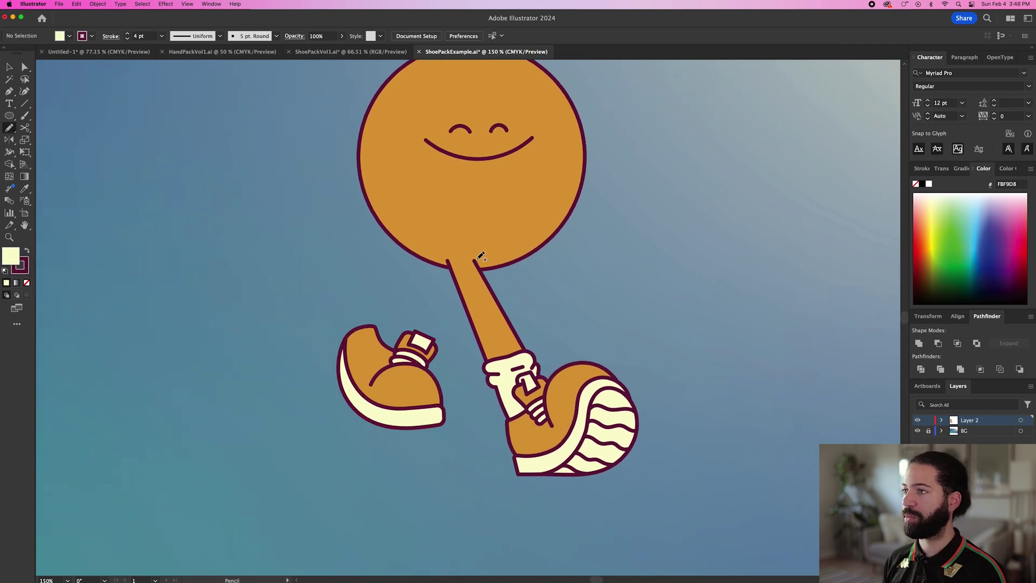
key("p")
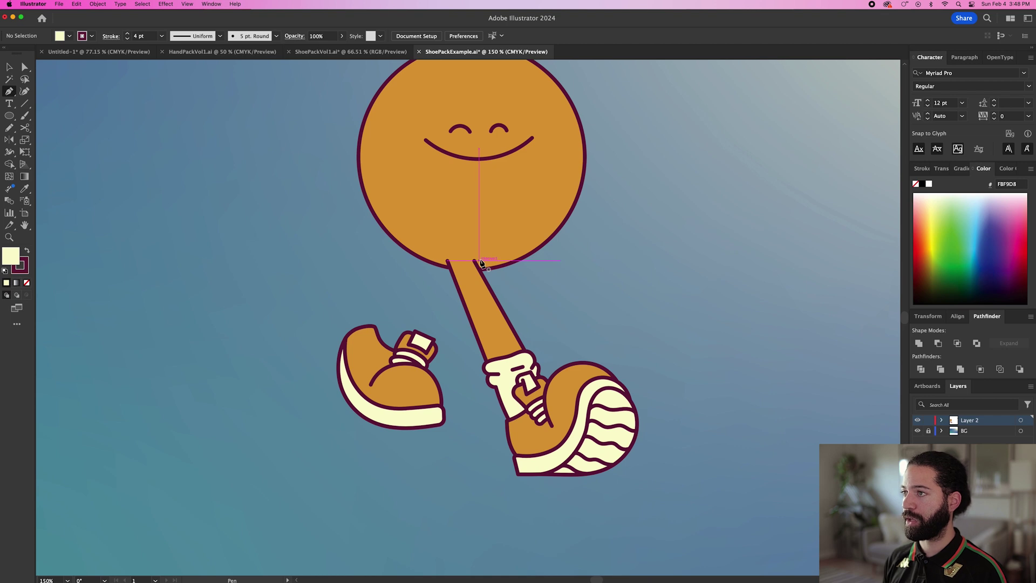
Draw a closed curved leg shape from the body's bottom down into the left shoe.
left_click(467, 262)
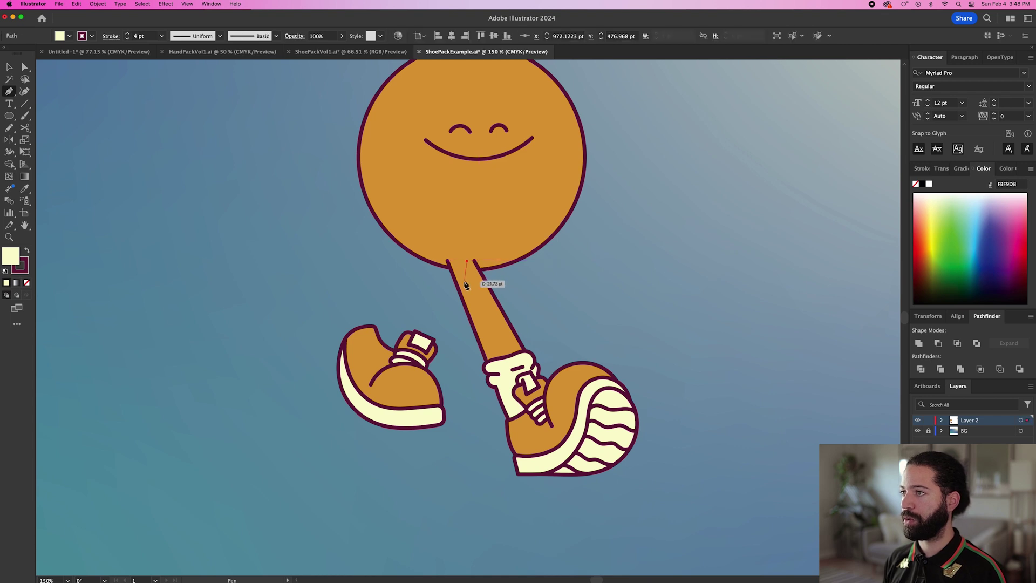
left_click_drag(448, 301, 436, 312)
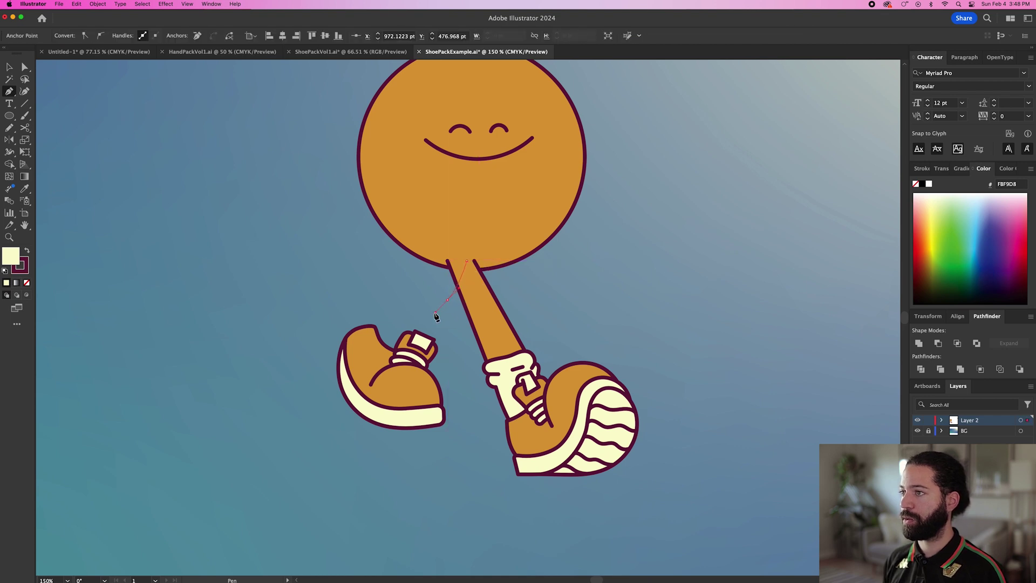
left_click(372, 332)
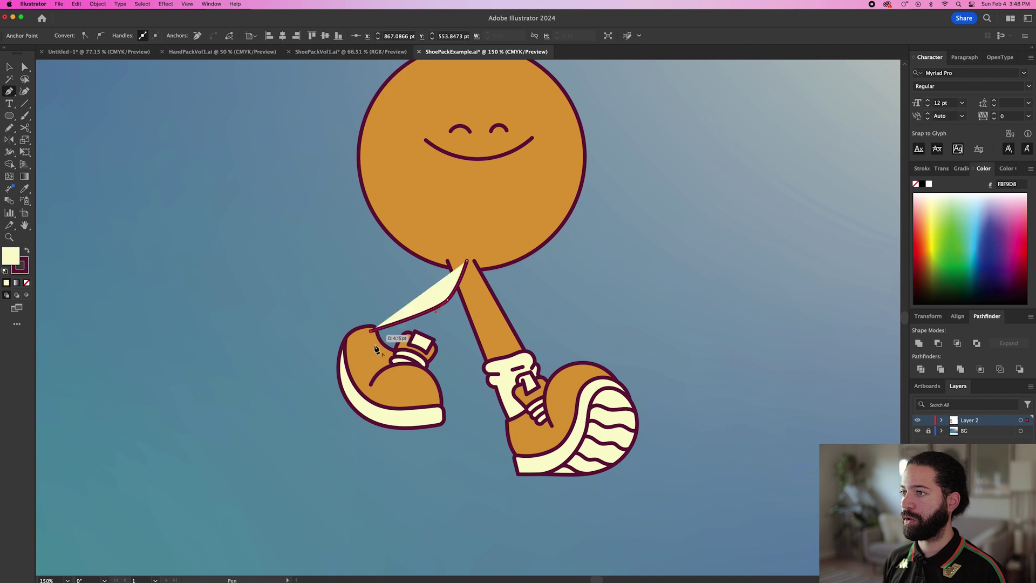
left_click(395, 372)
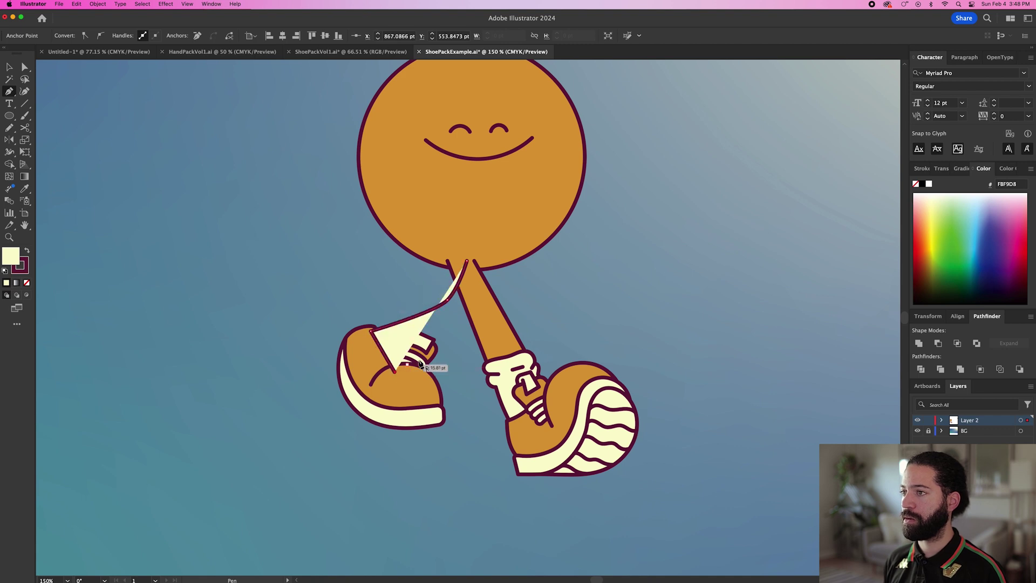
left_click_drag(479, 313, 501, 265)
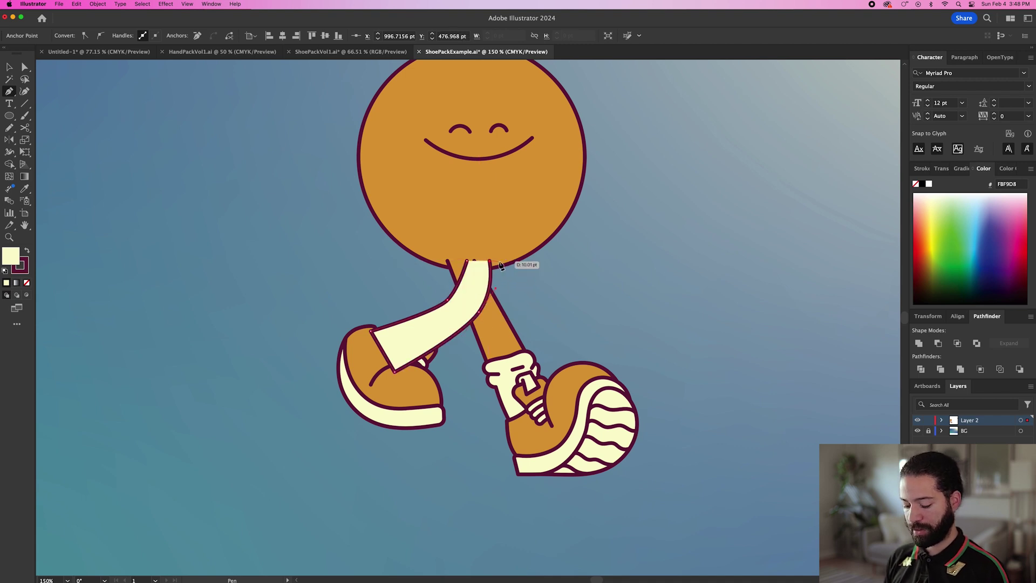
left_click_drag(501, 265, 501, 266)
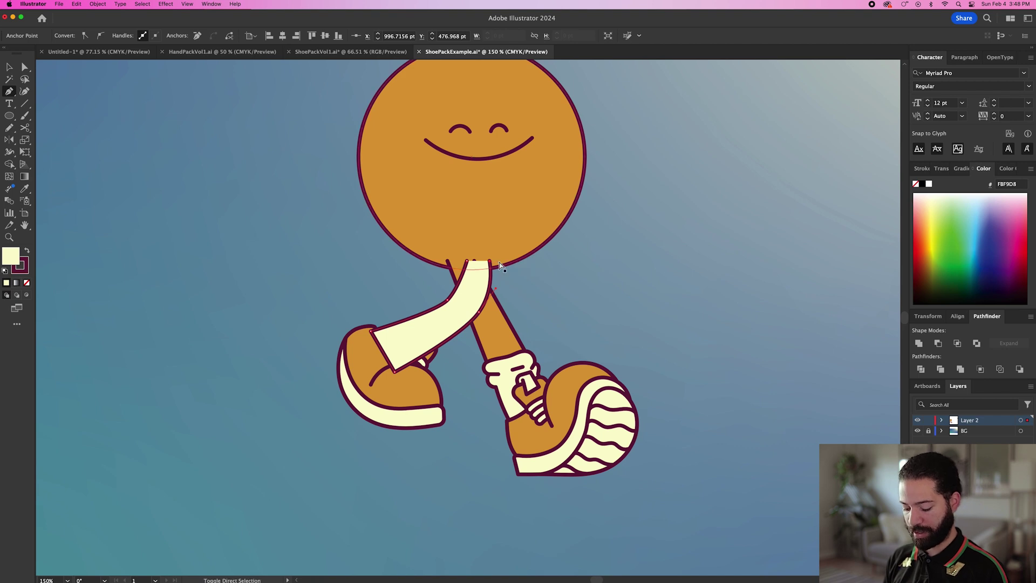
Send the new leg behind the other leg and fill it with the head's orange.
key("super+shift+bracketleft")
key("i")
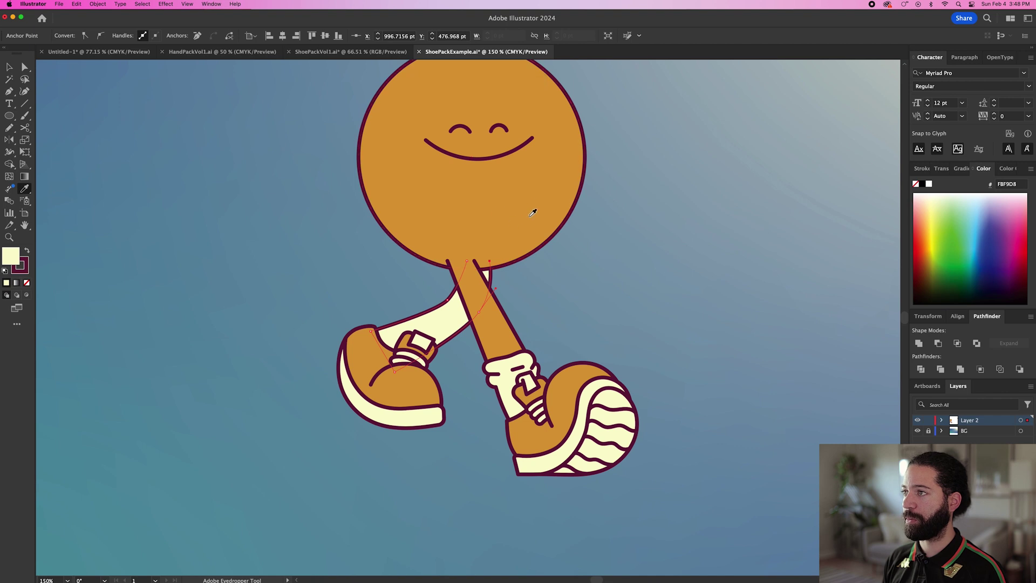
left_click(543, 210)
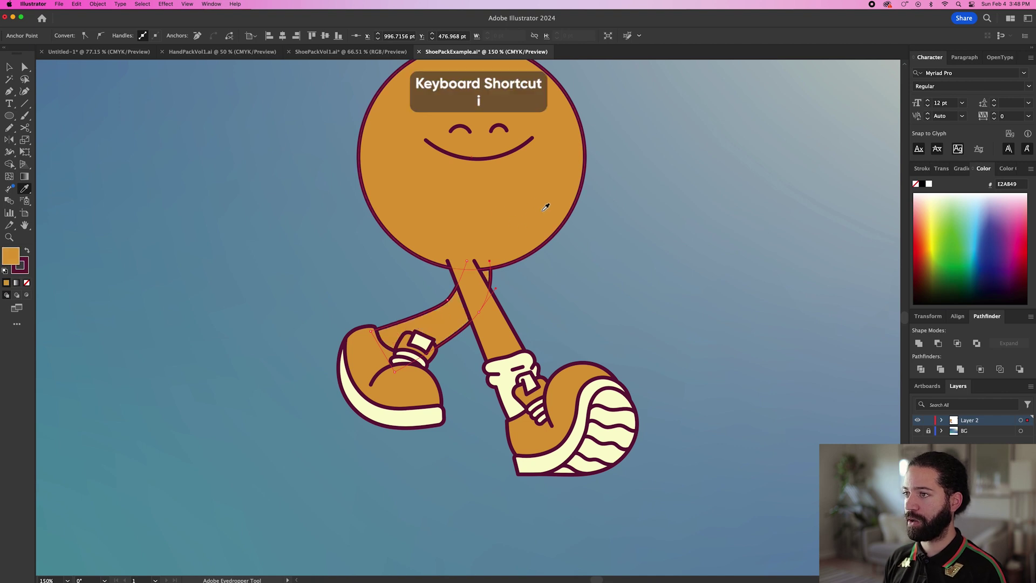
Adjust the new leg's inner curve and nudge the left shoe into place.
key("v")
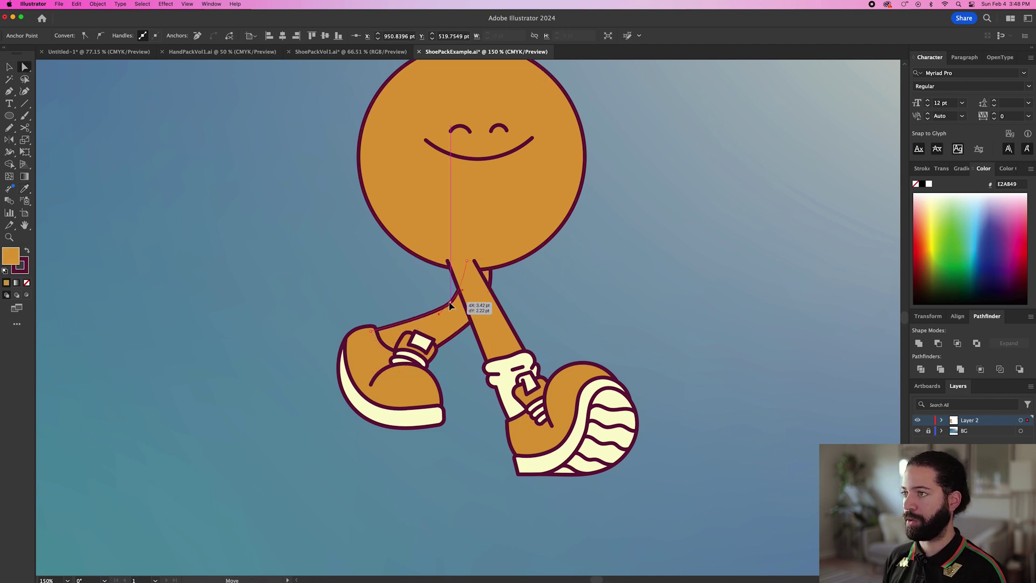
left_click_drag(450, 305, 485, 319)
mouse_move(475, 262)
left_mouse_down()
mouse_move(512, 261)
mouse_move(475, 265)
left_mouse_up()
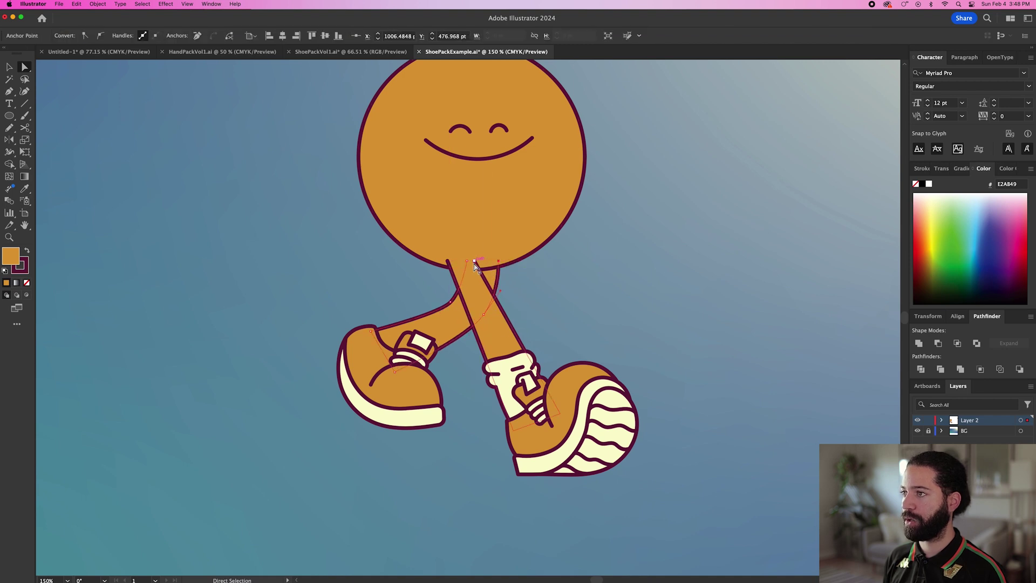
scroll(469, 266, "right", 5)
key("v")
left_click_drag(341, 375, 352, 372)
Move the leg's top anchor to meet the body and reshape the segment near it.
key("a")
left_click(434, 302)
scroll(440, 300, "up", 4)
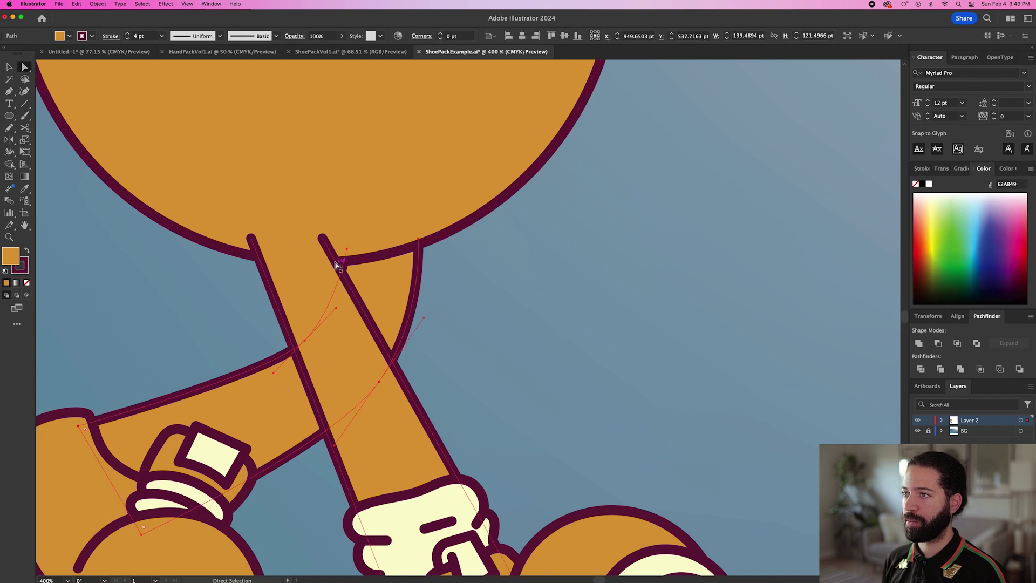
left_click_drag(354, 255, 361, 247)
left_click_drag(310, 342, 326, 340)
left_click(461, 331)
key("super+minus")
key("super+minus")
key("v")
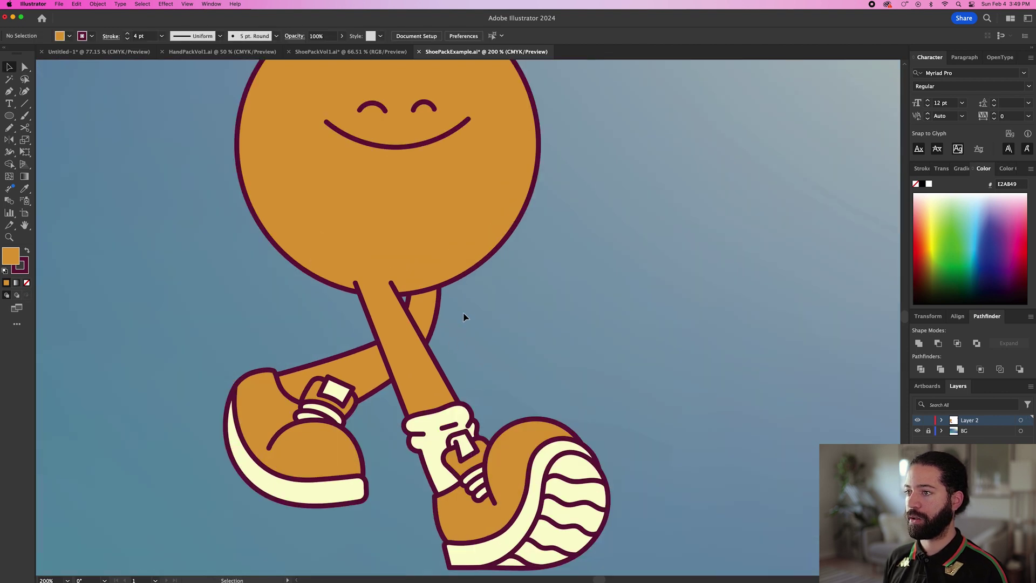
scroll(460, 319, "up", 5)
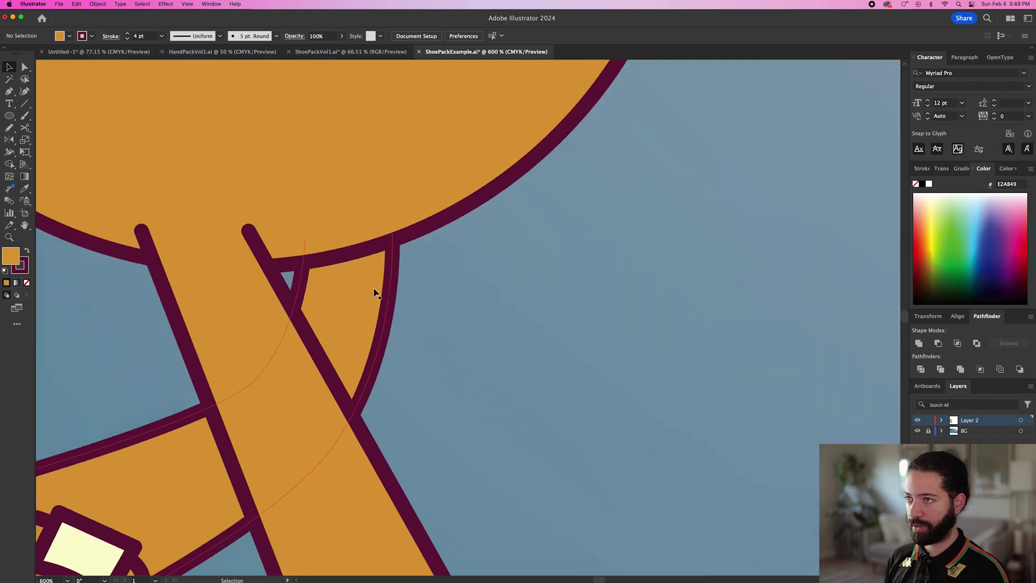
Draw a small closed wedge at the rear leg joint and fill it with maroon 78264D.
key("p")
left_click(393, 260)
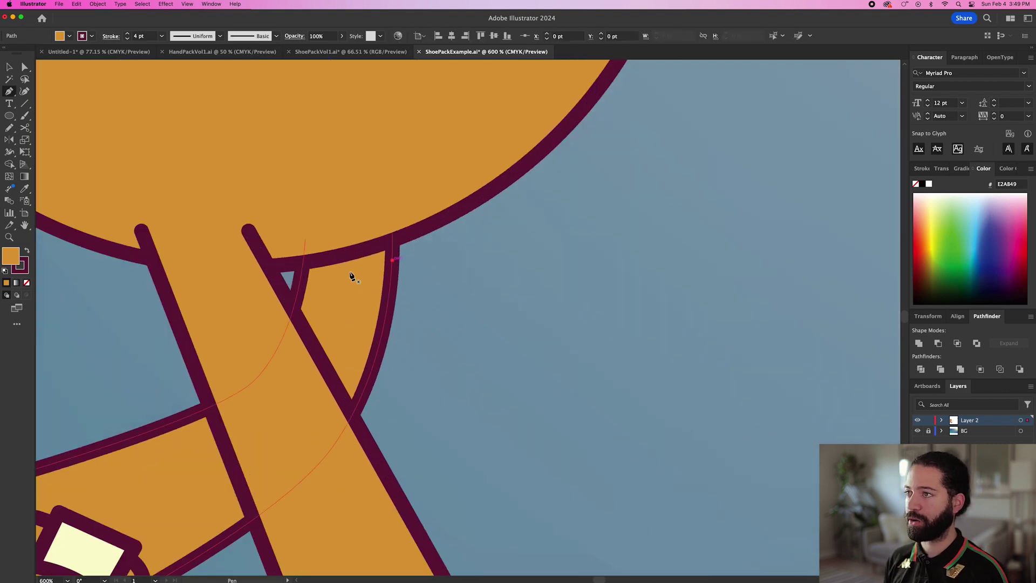
left_click(298, 291)
left_click(305, 263)
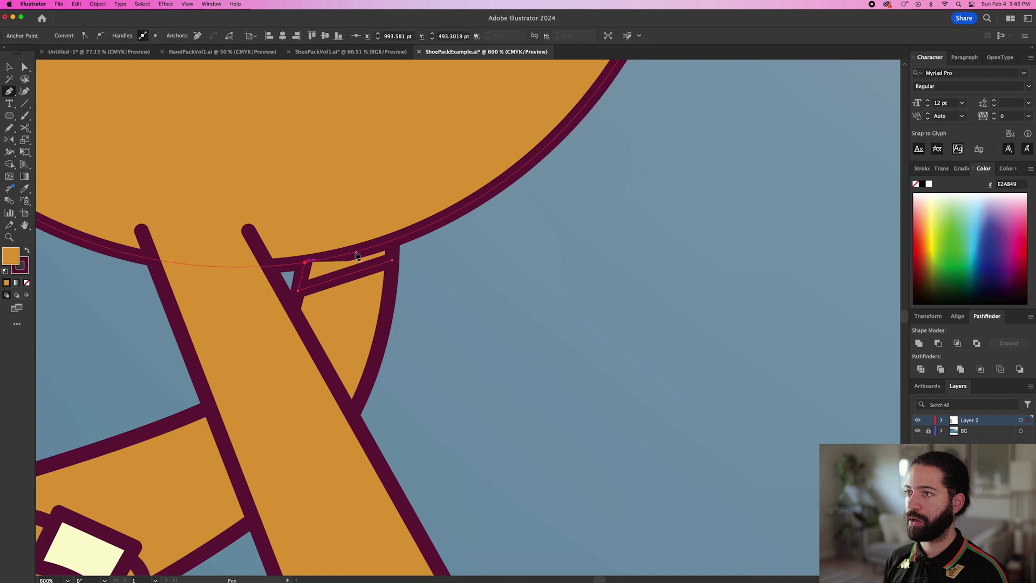
left_click(389, 246)
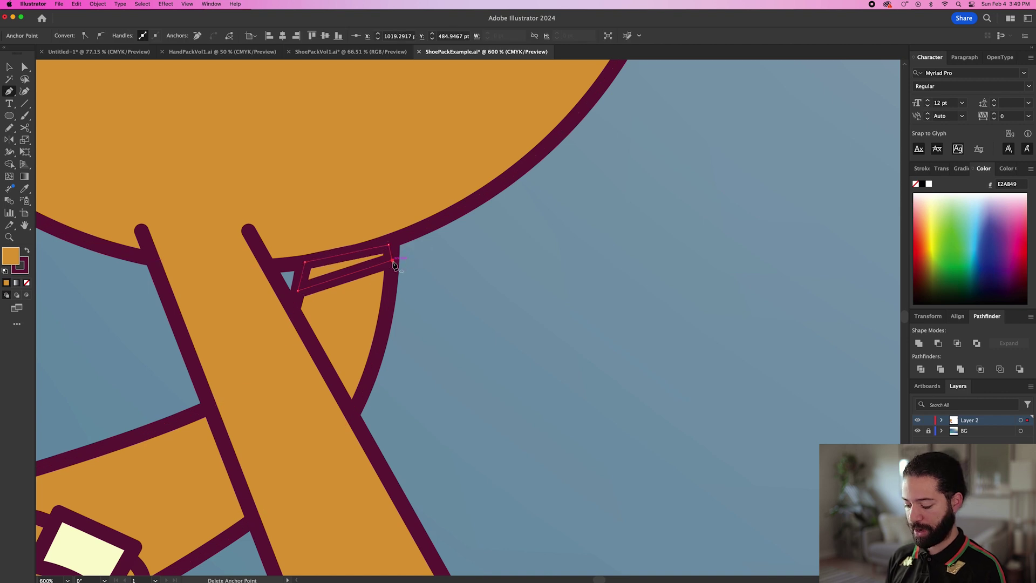
key("i")
scroll(440, 278, "down", 8)
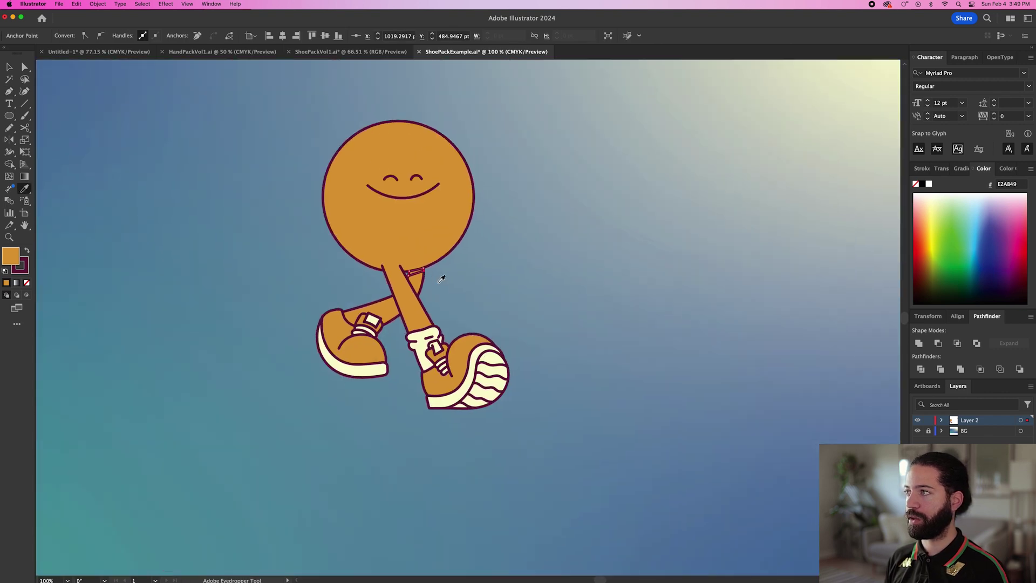
scroll(441, 278, "right", 5)
left_click(822, 83)
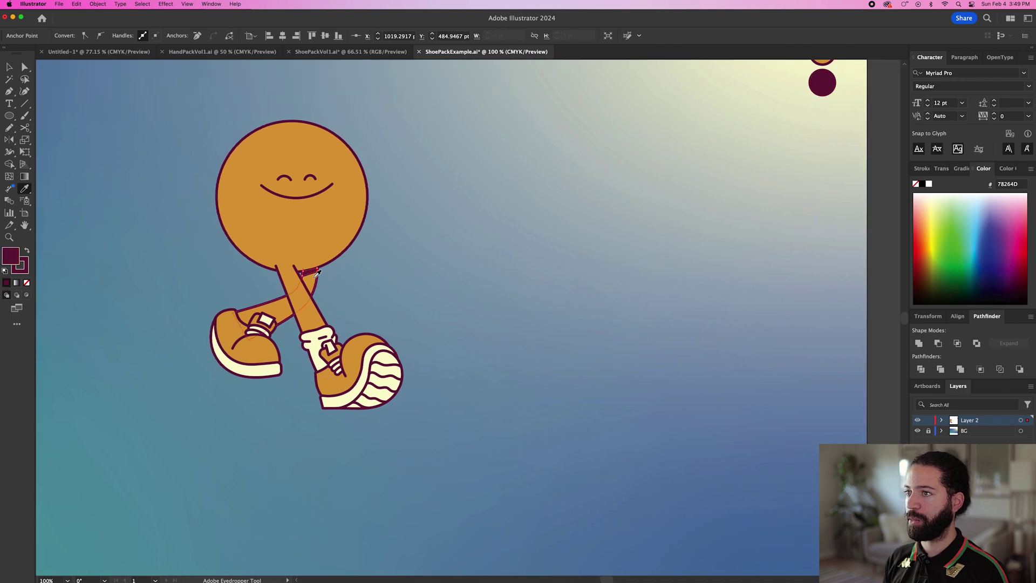
key("v")
left_click(335, 284)
key("ctrl+equal")
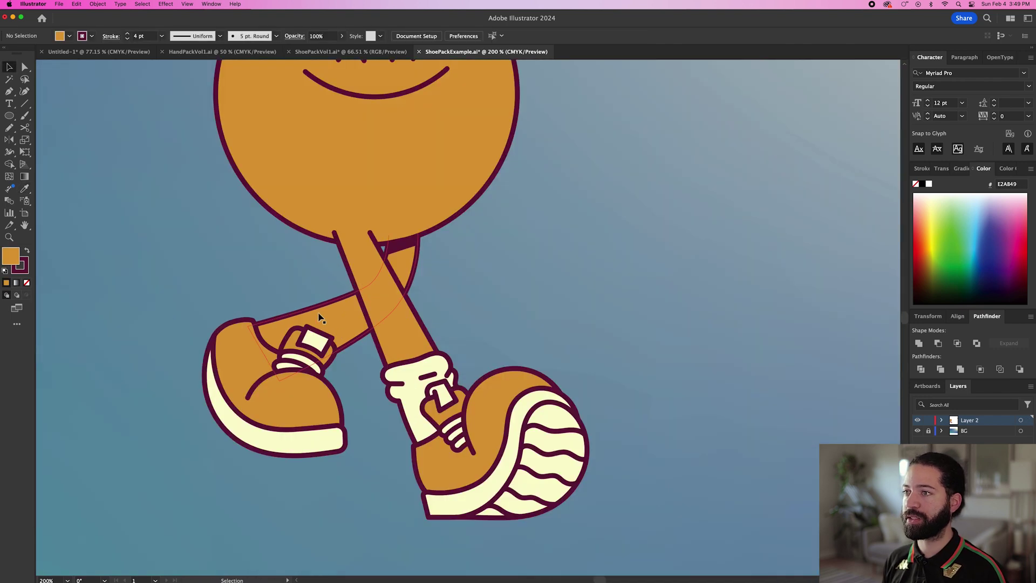
Draw a bumpy sock cuff outline on the leg above the left sneaker with the Pencil.
double_click(327, 317)
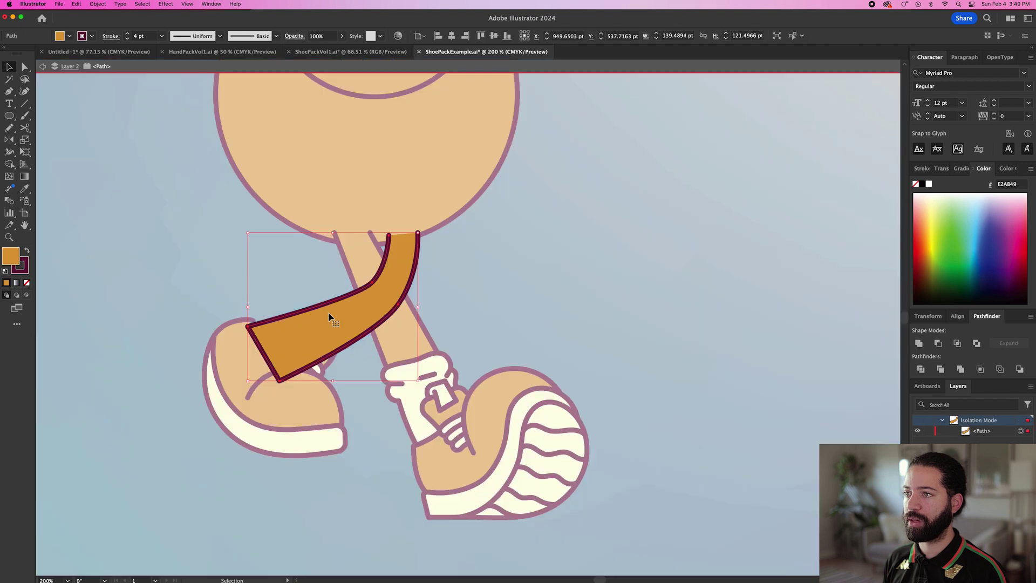
key("n")
key("ctrl+shift+a")
scroll(324, 296, "up", 4)
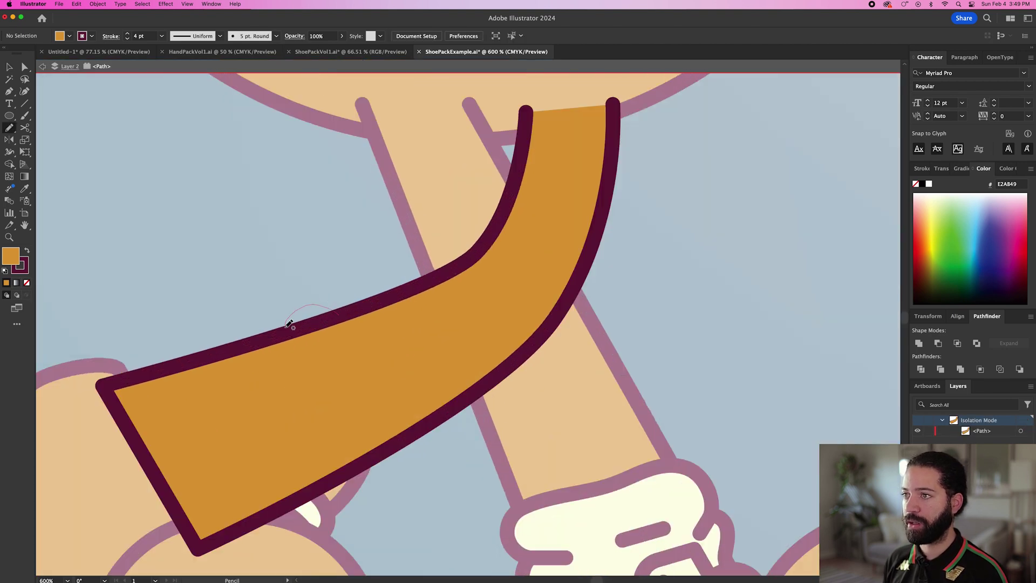
left_click_drag(289, 323, 178, 359)
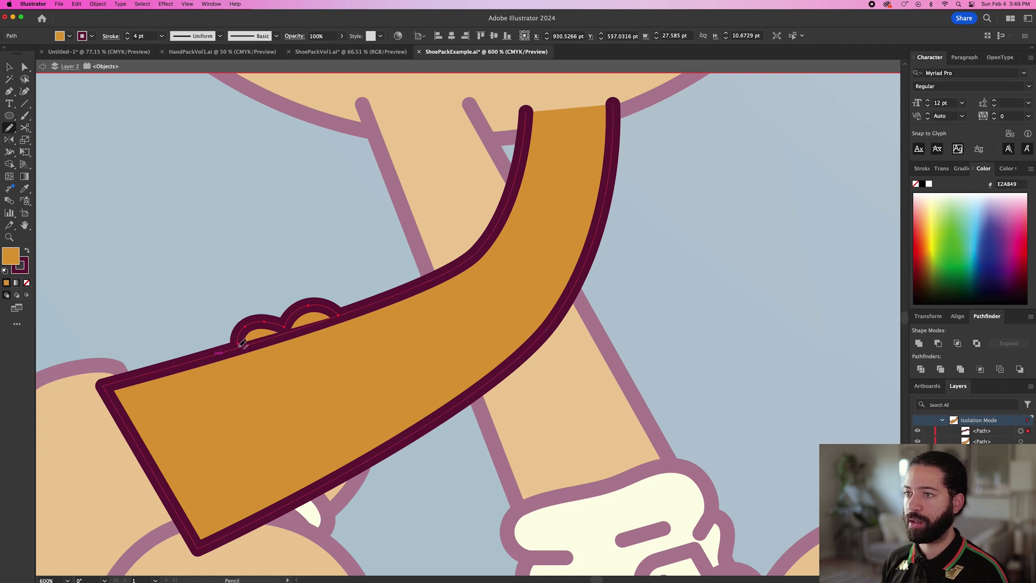
left_click_drag(159, 367, 108, 382)
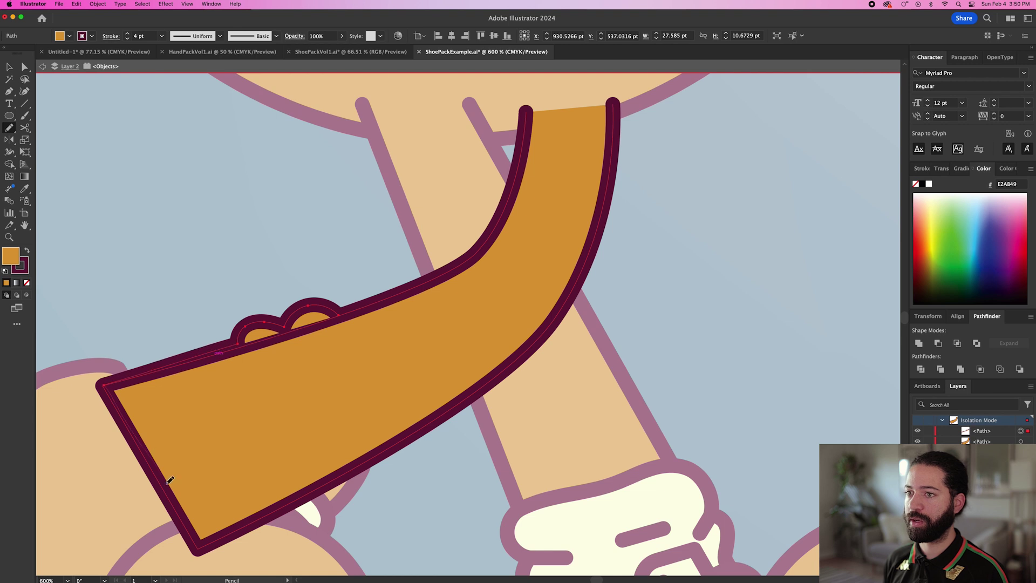
left_click_drag(206, 535, 209, 542)
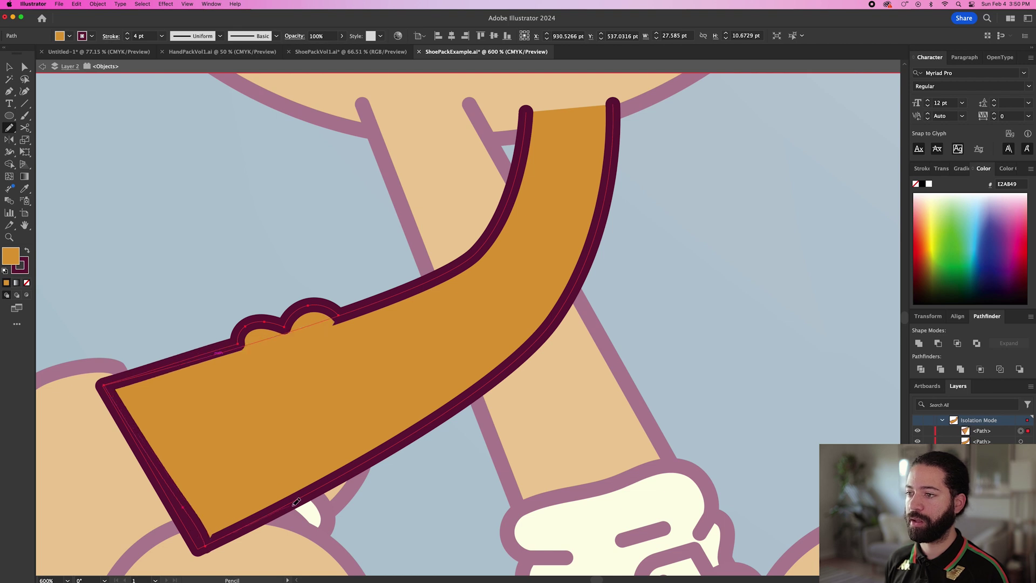
left_click_drag(384, 444, 417, 438)
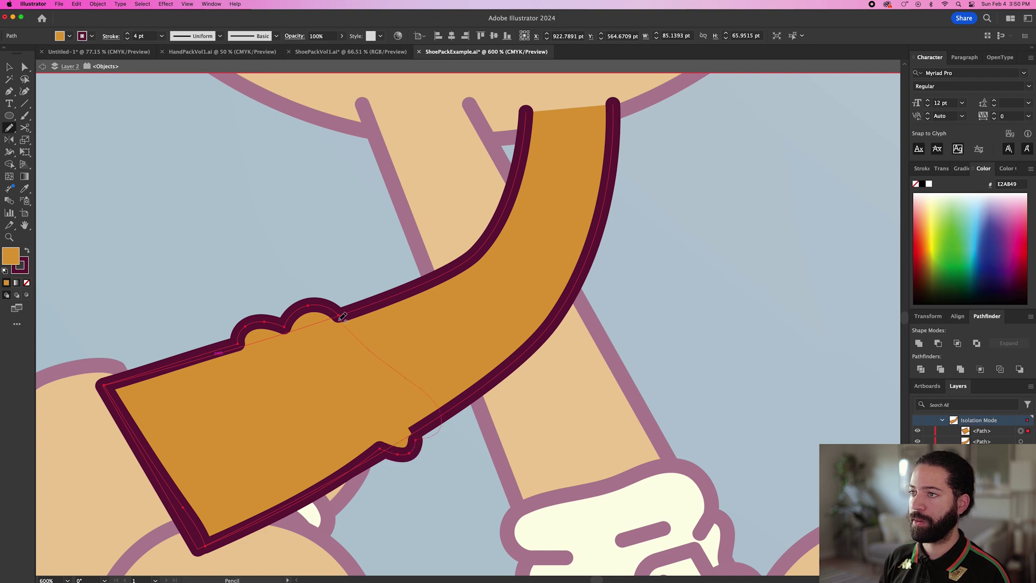
left_click_drag(343, 317, 343, 318)
Fill the sock with the shoe's cream, group it with the orange leg, and exit isolation.
key("i")
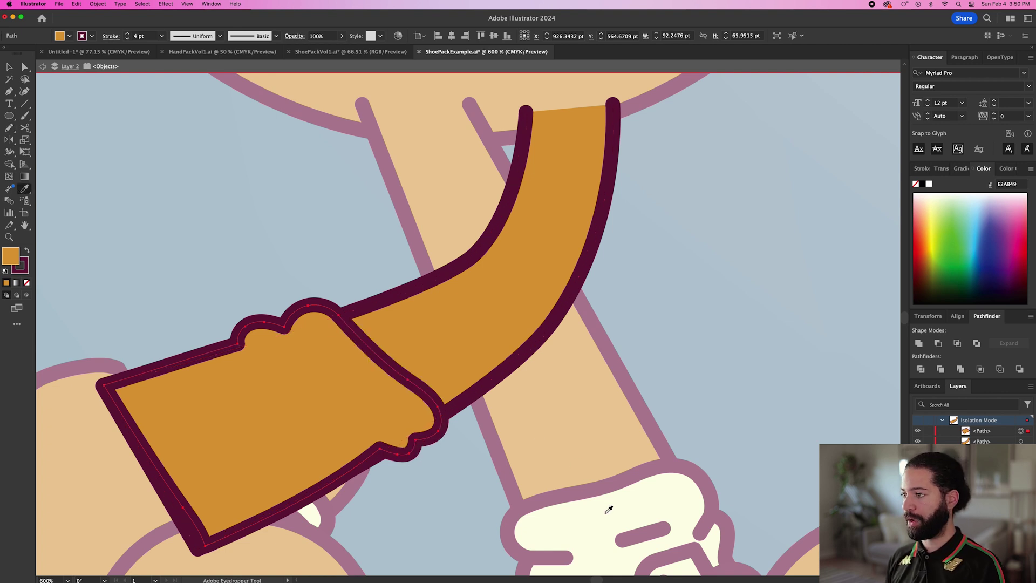
left_click(607, 511)
key("v")
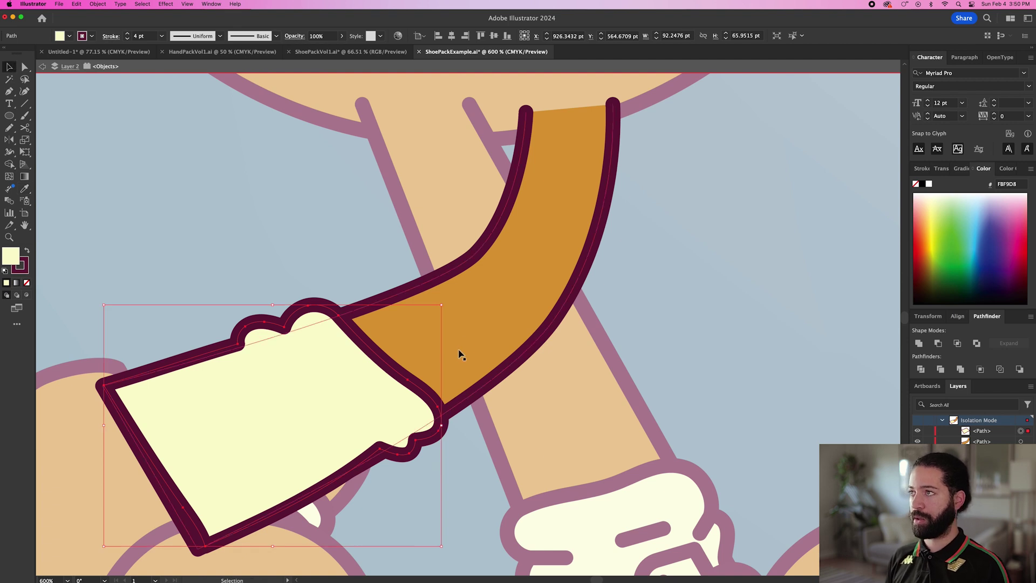
left_click(461, 354, "shift")
key("super+g")
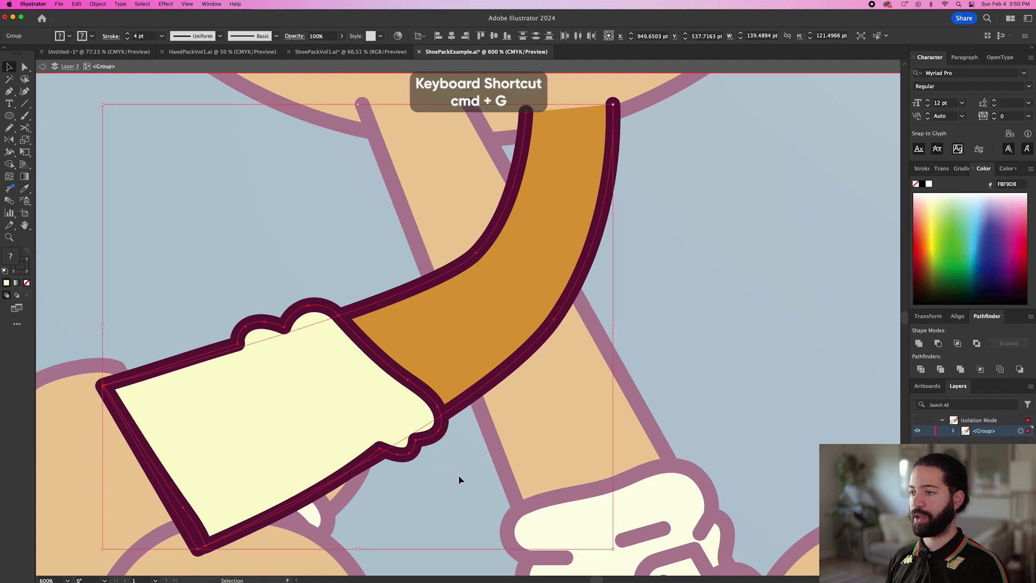
double_click(458, 479)
key("super+minus")
key("super+minus")
key("super+minus")
key("super+minus")
key("super+minus")
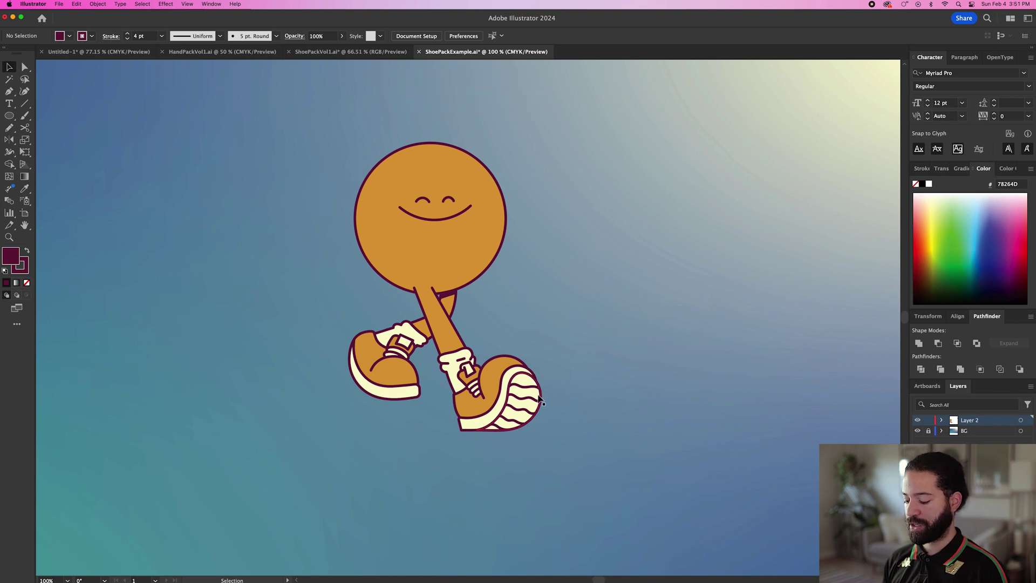
Draw a flat shadow ellipse under the right sneaker and send it behind the shoe.
key("l")
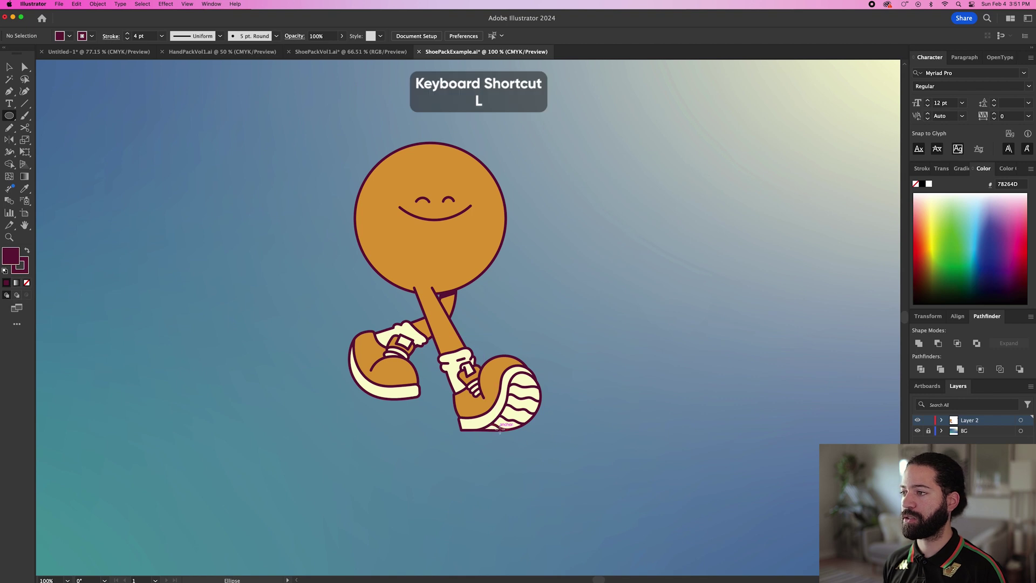
left_click_drag(499, 428, 551, 430)
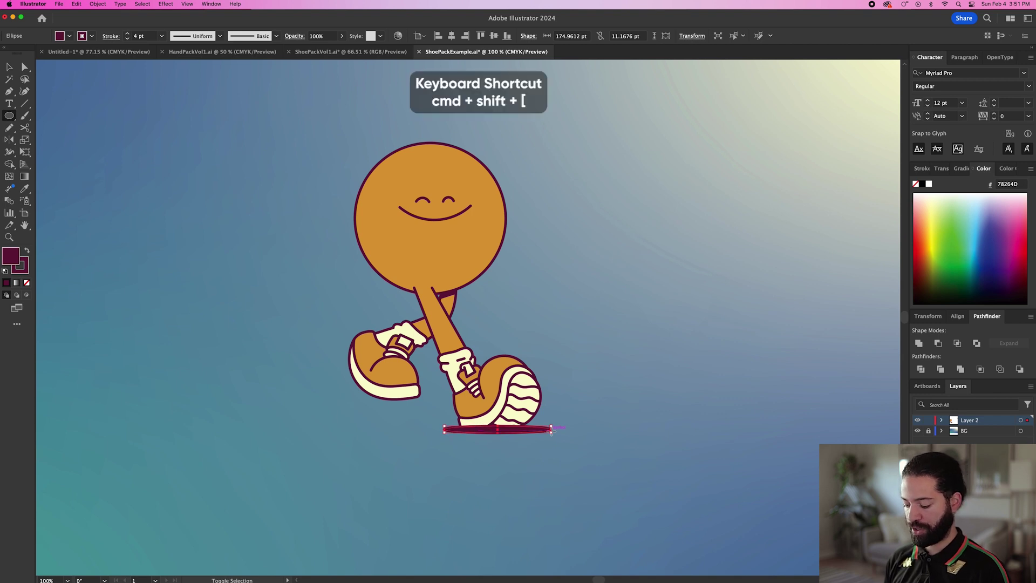
key("super+shift+bracketleft")
key("v")
left_click(587, 430)
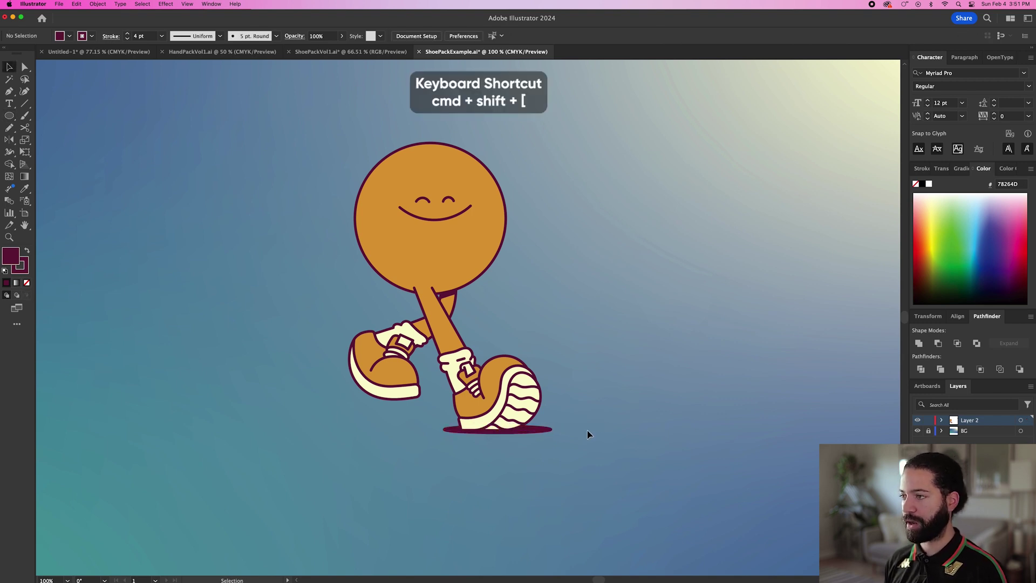
Duplicate the shadow ellipse to sit beneath the left sneaker.
left_click_drag(521, 447, 546, 438)
scroll(547, 438, "up", 2)
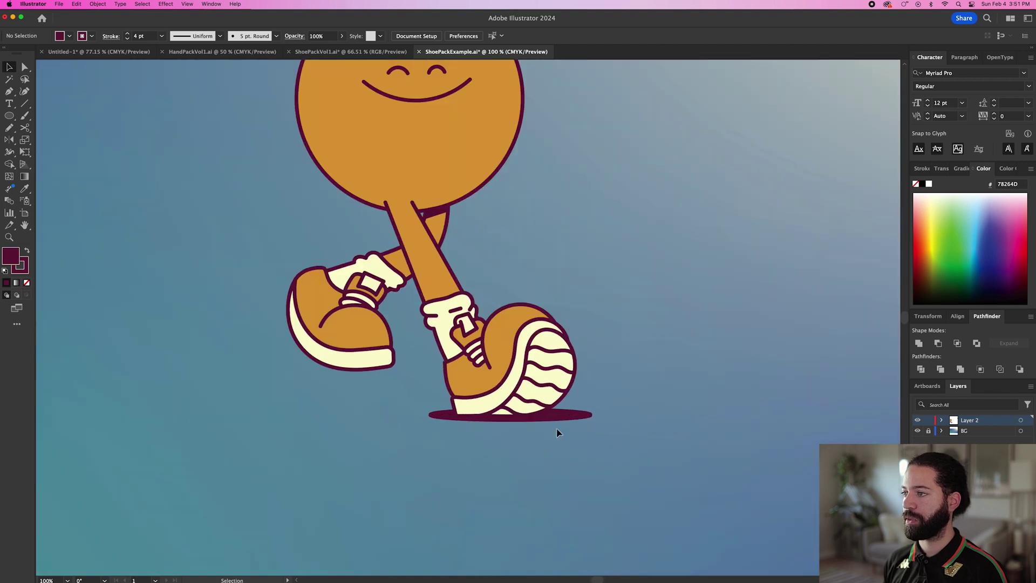
left_click(576, 414)
left_click(565, 433)
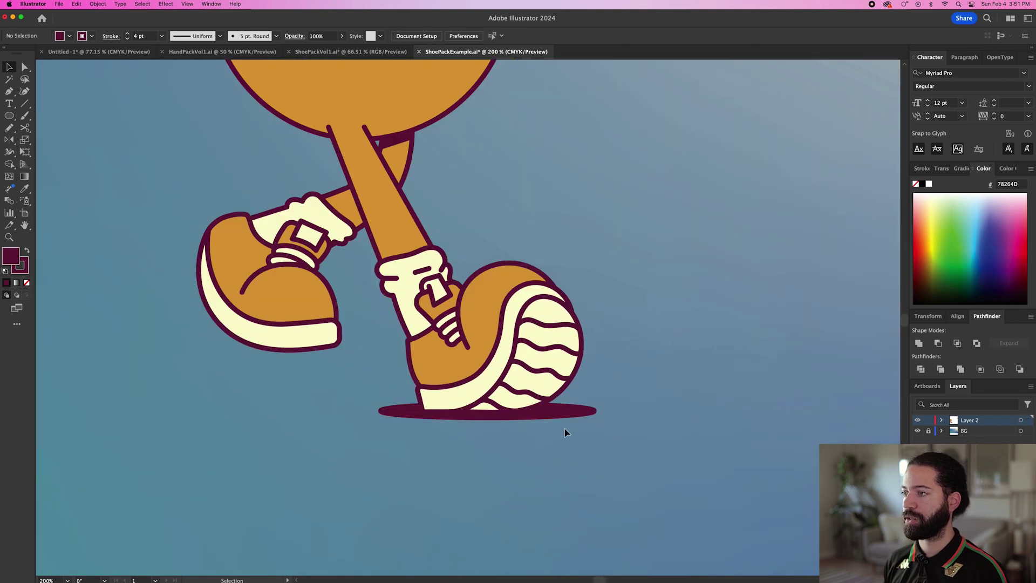
left_click_drag(562, 417, 360, 350)
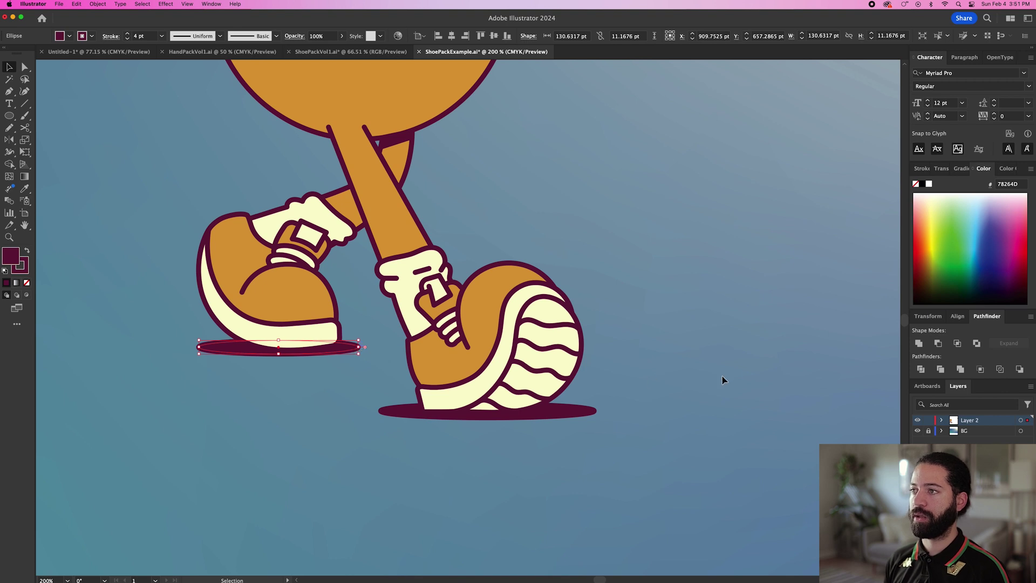
left_click(710, 374)
scroll(710, 376, "down", 3)
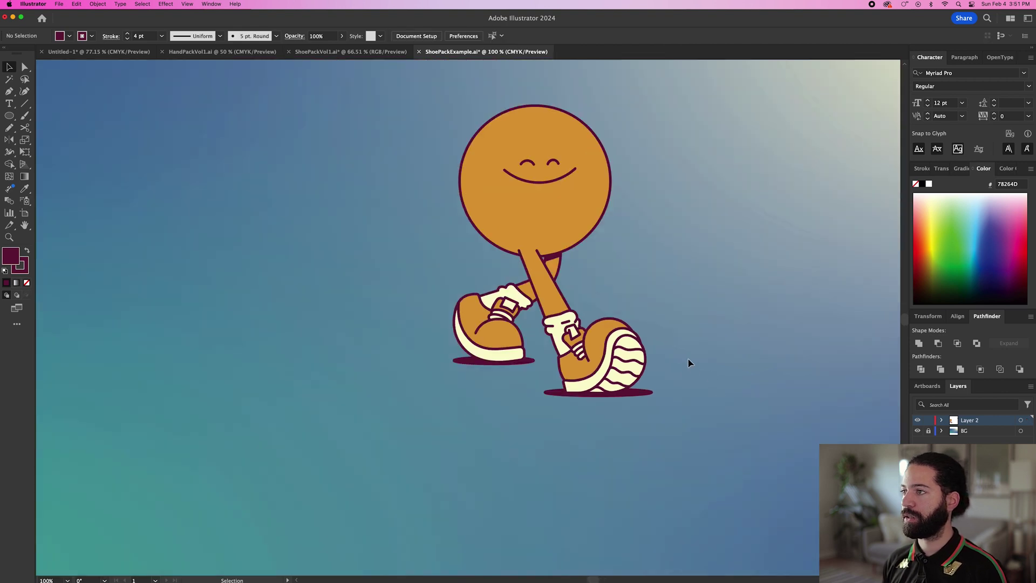
scroll(680, 367, "up", 2)
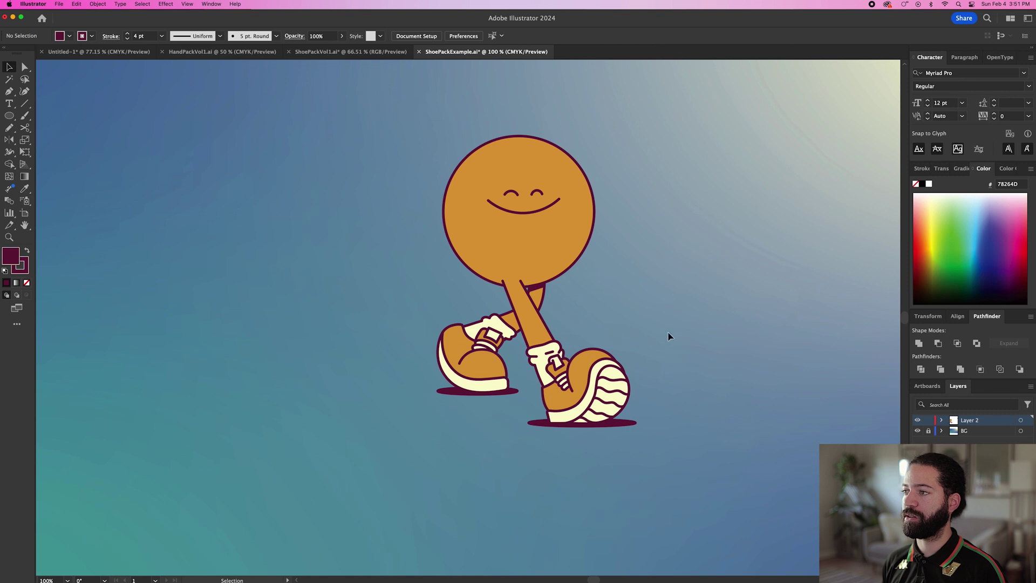
scroll(654, 345, "right", 4)
scroll(654, 345, "up", 3)
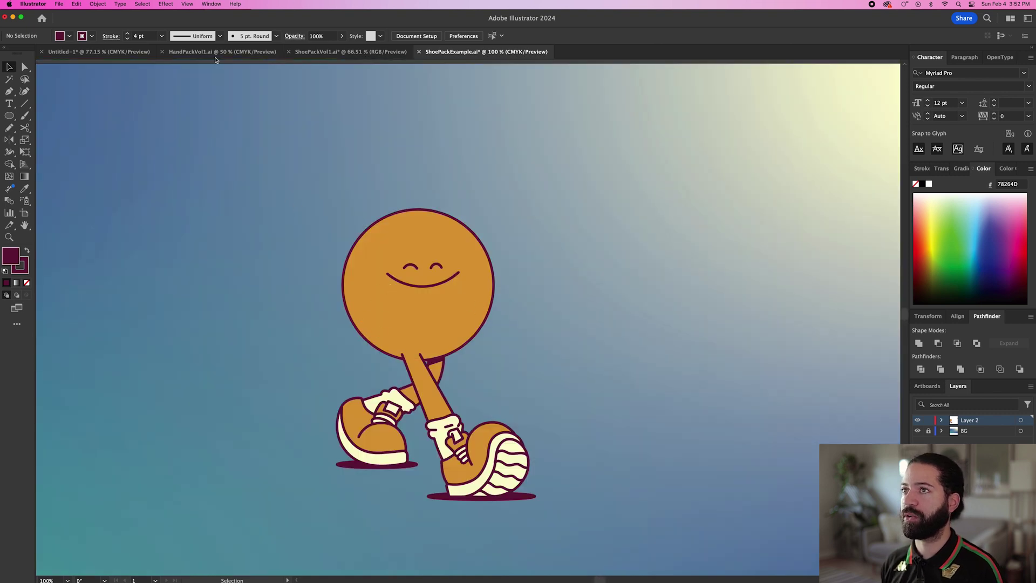
Copy the open waving hand and pointing hand from HandPackVol1.ai for ShoePackExample.ai.
left_click(201, 52)
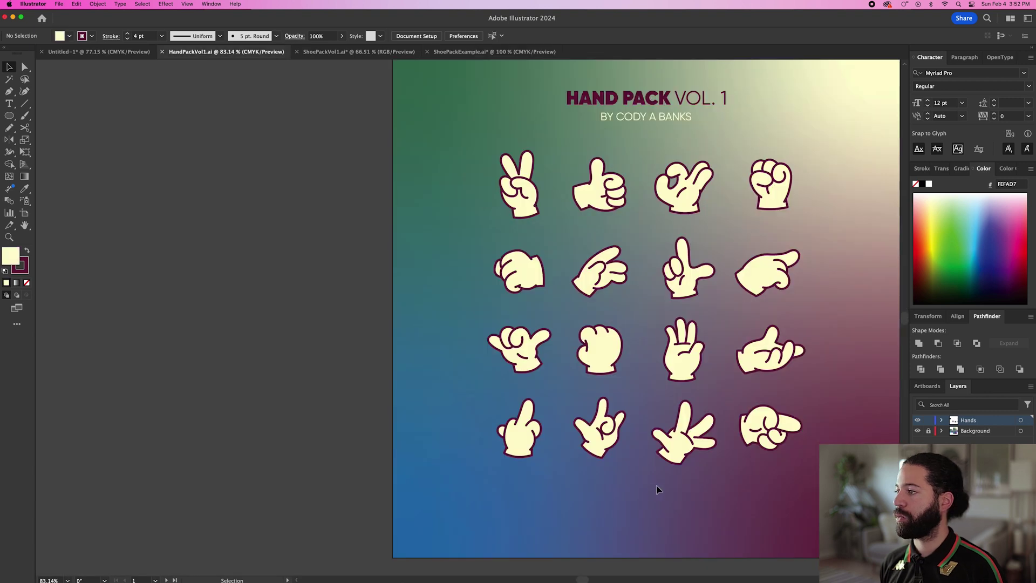
left_click(681, 452)
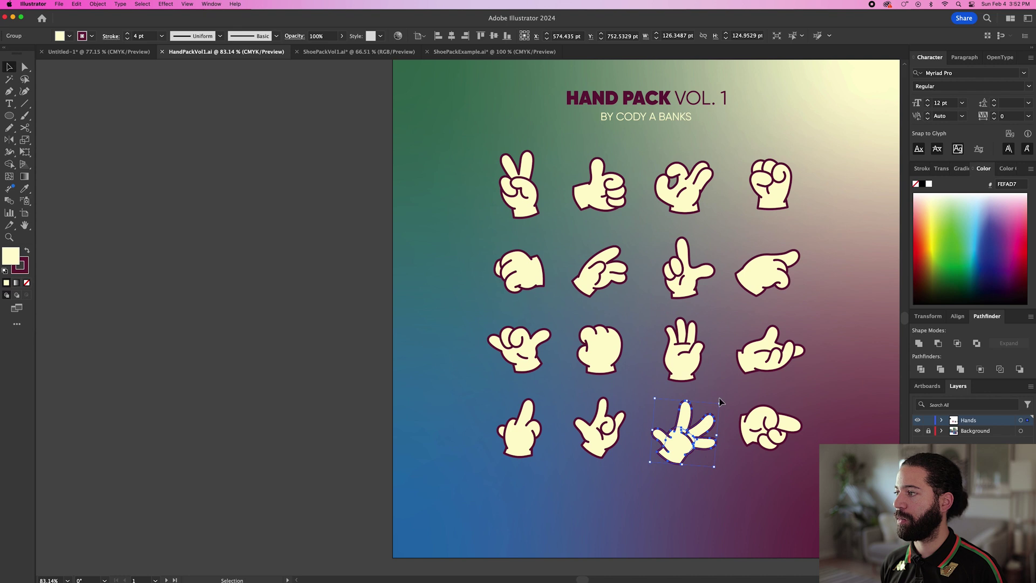
left_click(607, 273, "shift")
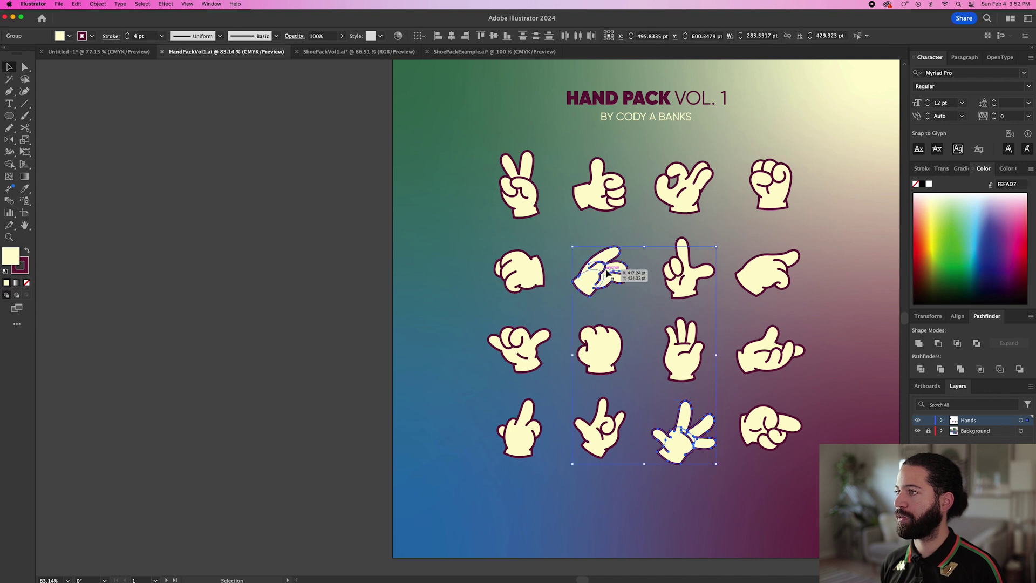
key("super+c")
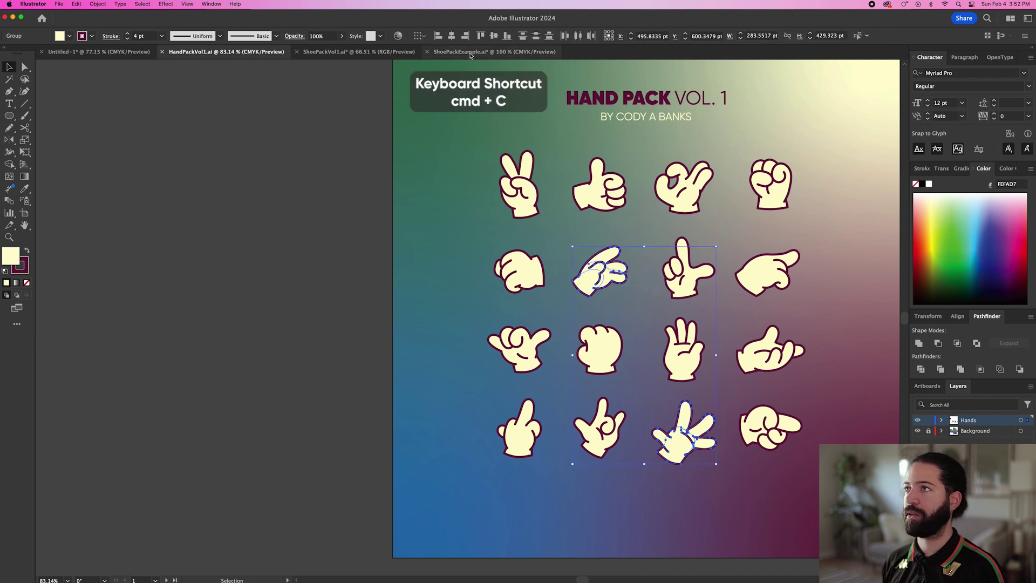
left_click(473, 52)
Paste the hands, place the waving hand beside the head, and fill it orange.
key("super+v")
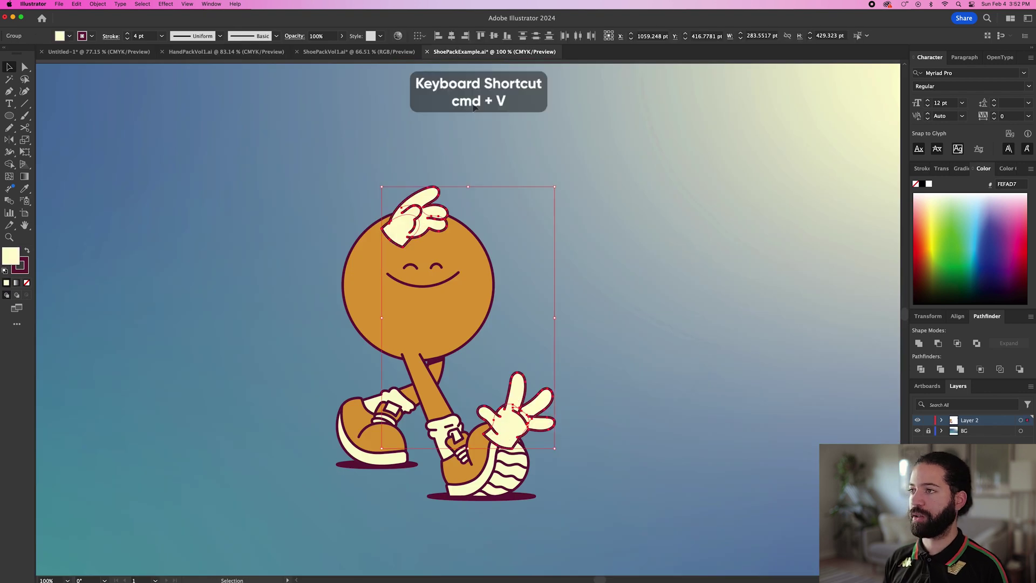
left_click(555, 217)
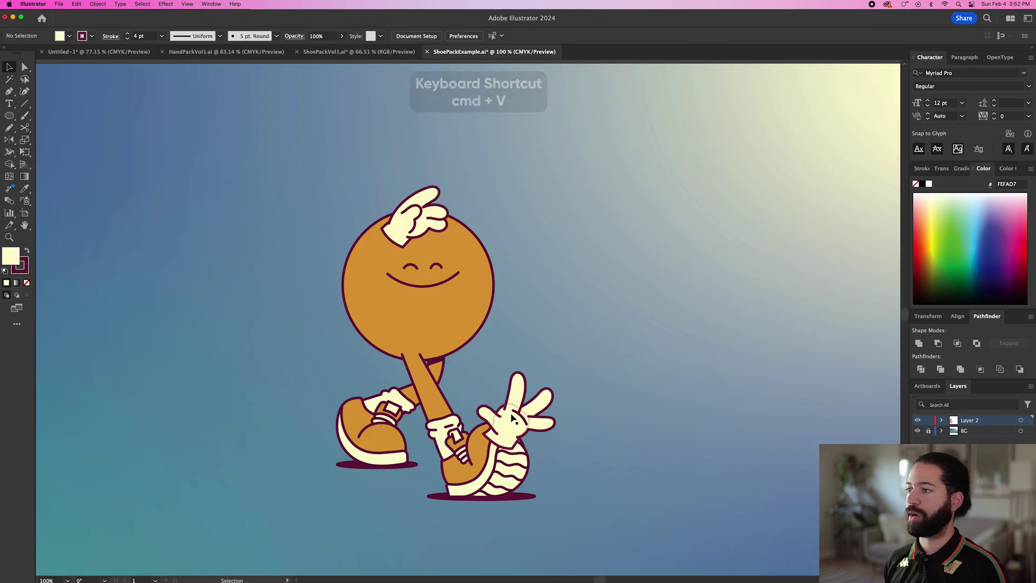
left_click_drag(515, 414, 556, 217)
key("i")
left_click(381, 345)
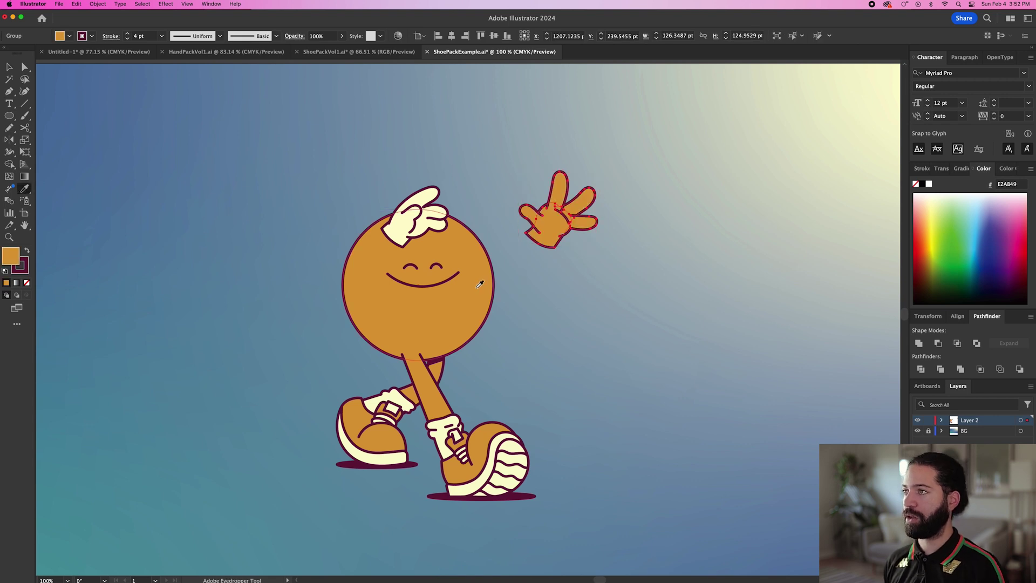
key("v")
Move the other hand to the left and reflect it vertically.
left_click_drag(416, 216, 271, 284)
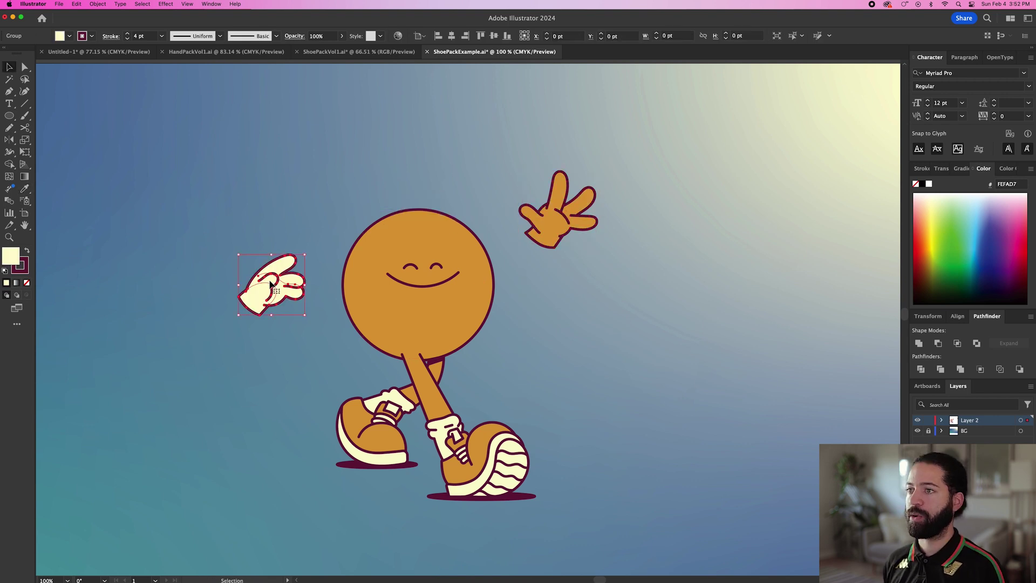
left_click(98, 5)
mouse_move(130, 16)
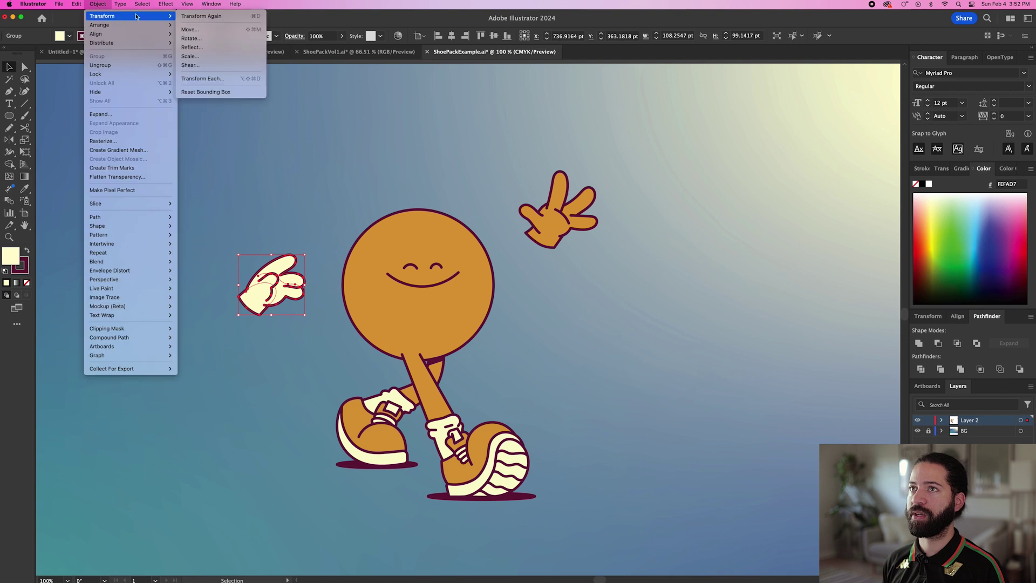
left_click(204, 47)
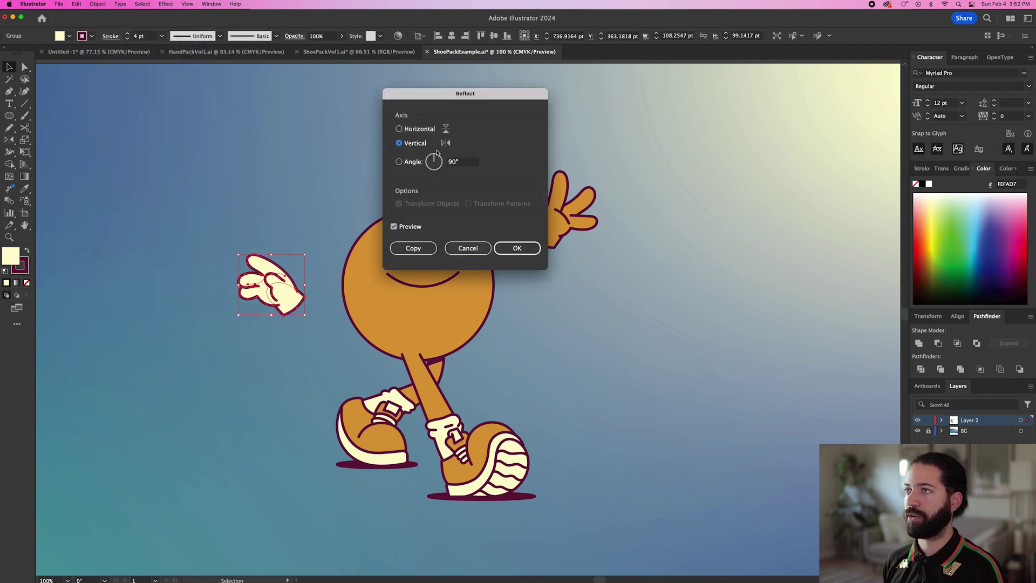
left_click(518, 248)
Fill the mirrored hand orange, rotate it pointing down, and place it beside the body.
key("i")
left_click(361, 285)
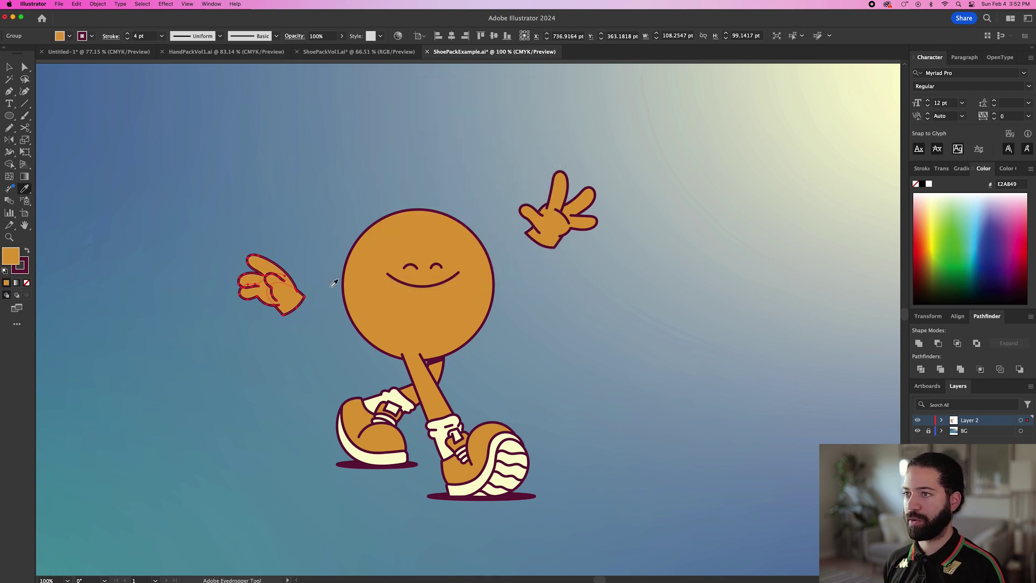
key("v")
left_click_drag(311, 258, 273, 238)
left_click_drag(271, 285, 287, 362)
left_click(320, 322)
Drag the left hand's cuff anchors up into a long arm reaching the body.
key("a")
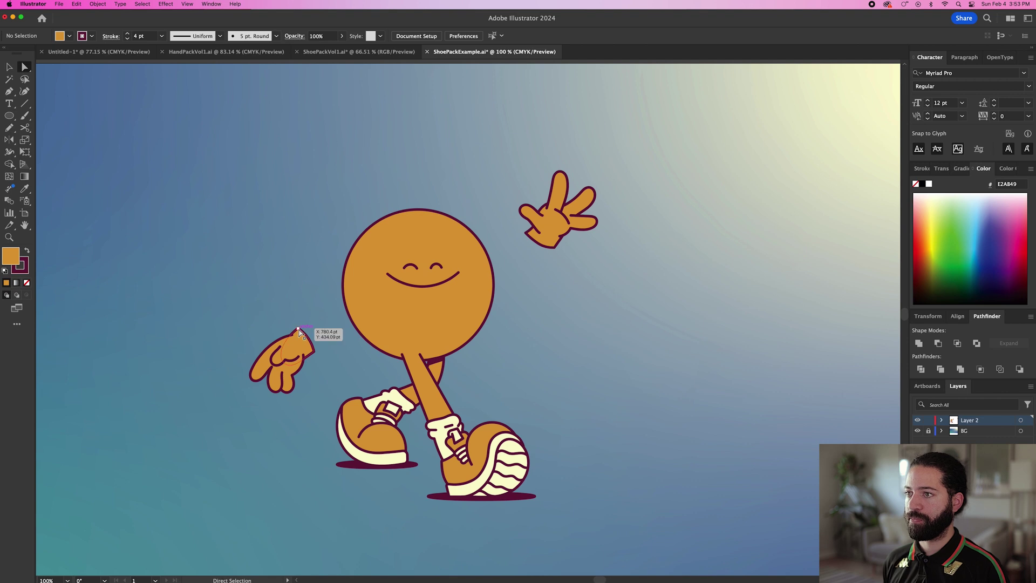
left_click(298, 329)
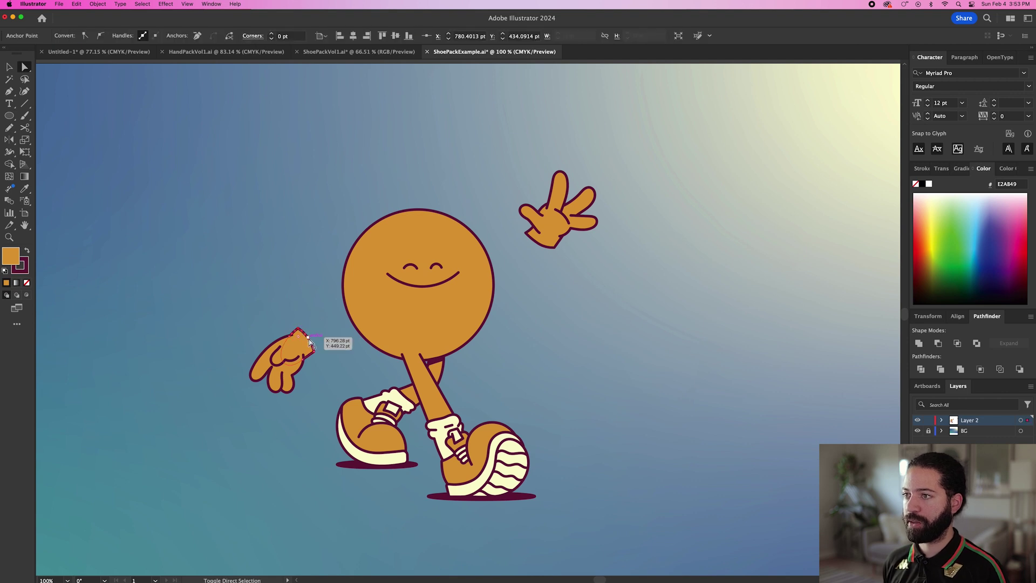
left_click(310, 343)
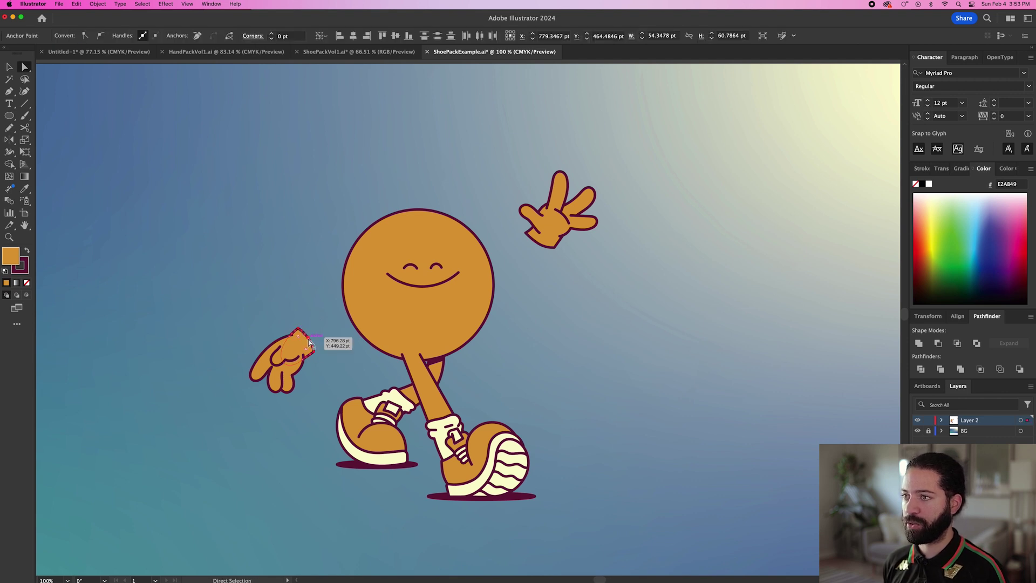
left_click_drag(311, 341, 361, 307)
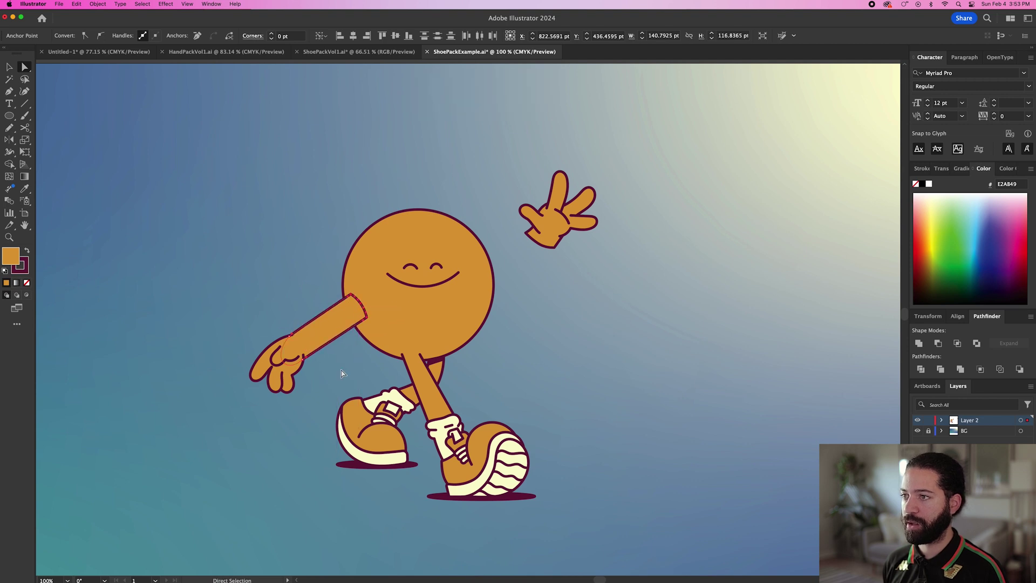
Delete the arm's end anchor to open the path, then nudge the hand.
key("super+shift+a")
scroll(359, 309, "up", 3)
left_click(363, 296)
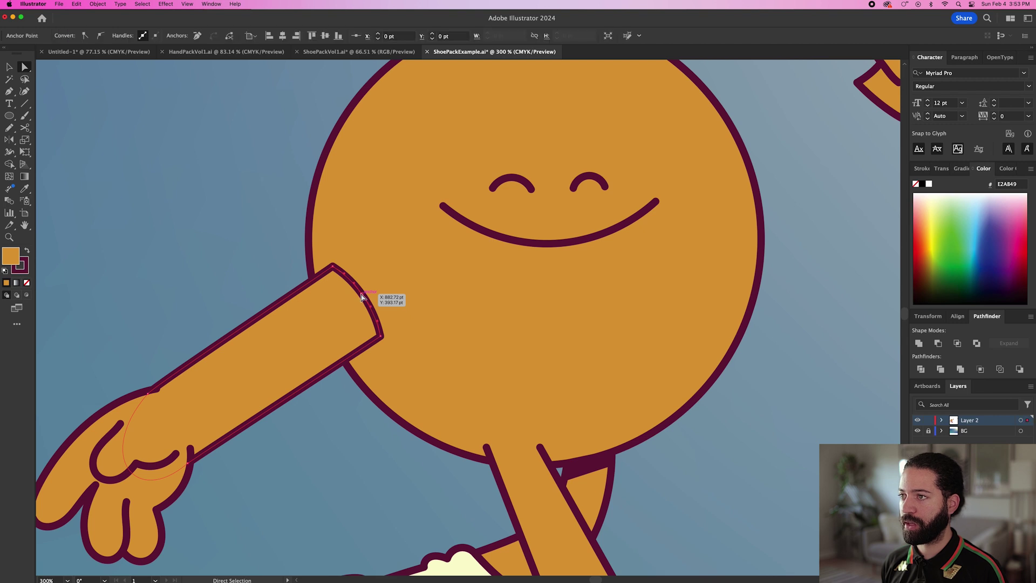
key("Delete")
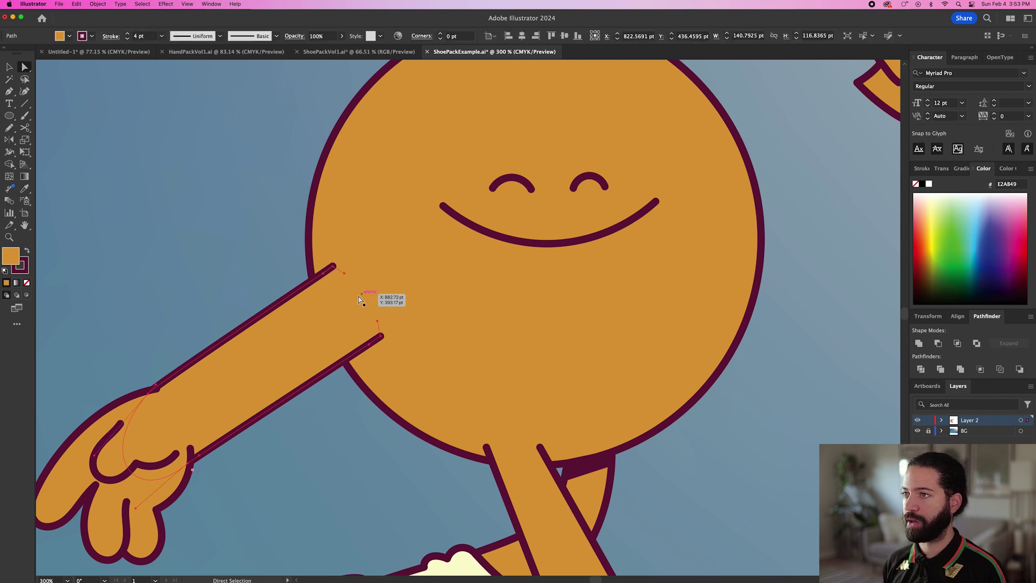
key("super+shift+a")
key("v")
scroll(305, 478, "down", 3)
left_click_drag(269, 462, 269, 471)
key("super+shift+a")
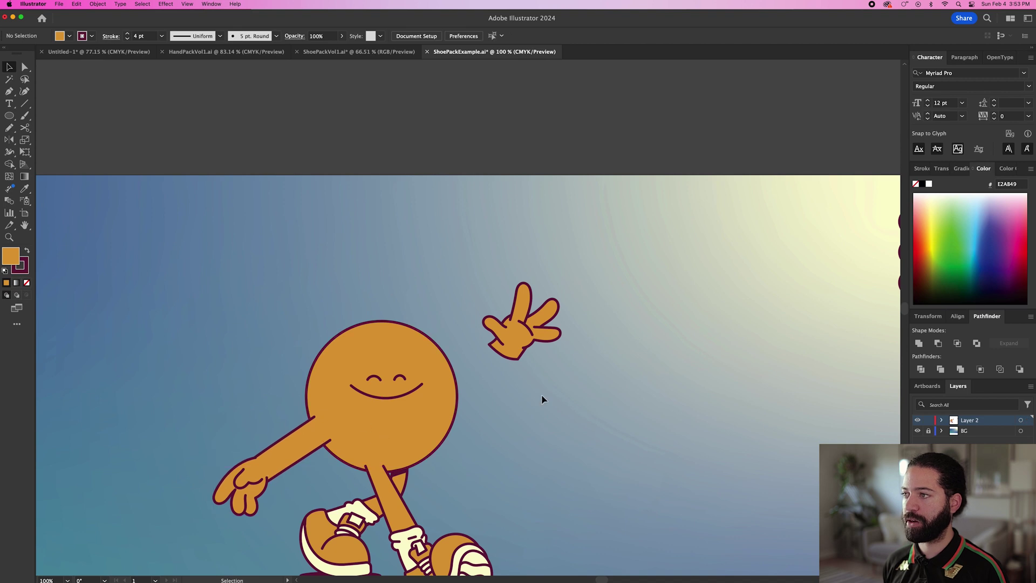
Rotate the waving hand clockwise and stretch its wrist into an arm reaching the head.
left_click(521, 324)
left_click_drag(566, 278, 596, 300)
key("super+shift+a")
key("a")
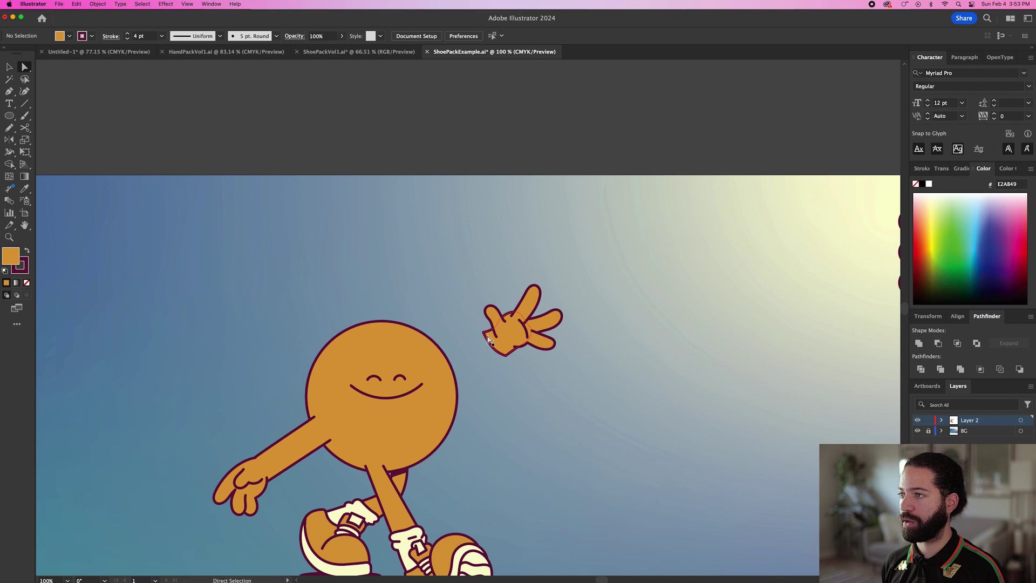
left_click(489, 339)
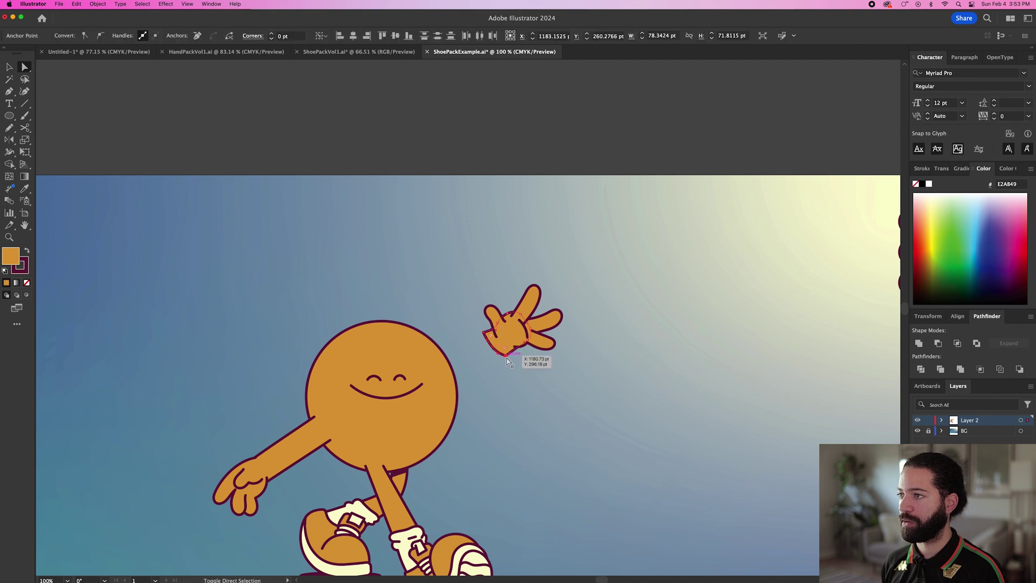
left_click_drag(493, 351, 423, 402)
Send the raised arm and hand behind the head.
key("v")
left_click(510, 344)
key("super+shift+bracketleft")
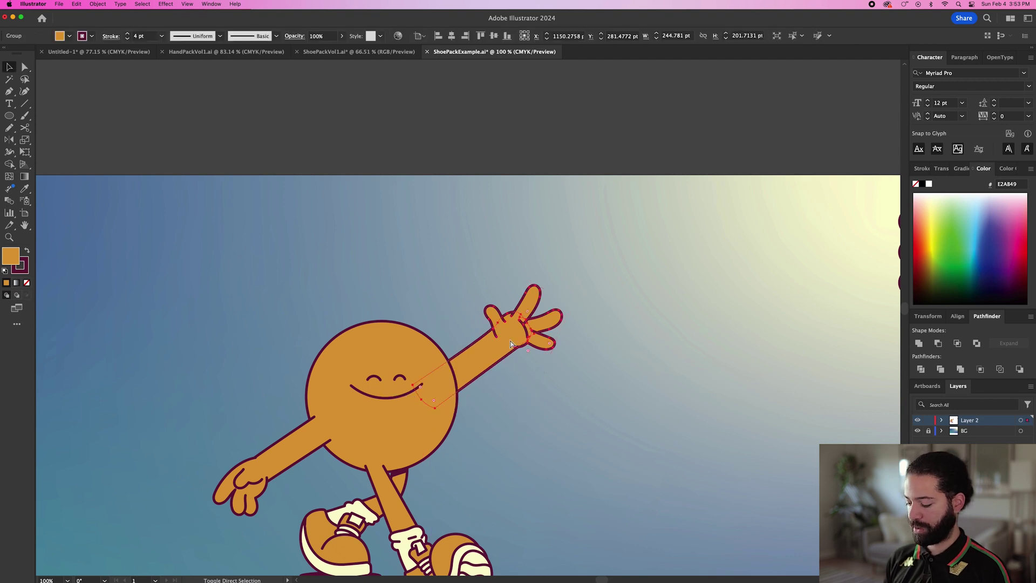
left_click(546, 399)
key("super+minus")
key("super+minus")
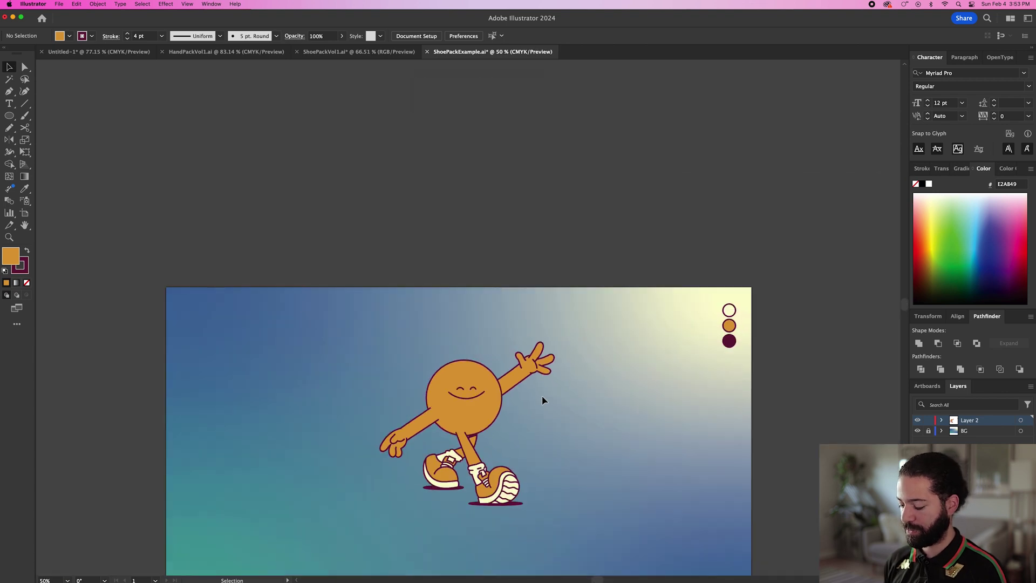
Nudge the raised arm's wrist anchor down and right to blend into the hand.
scroll(529, 390, "up", 3)
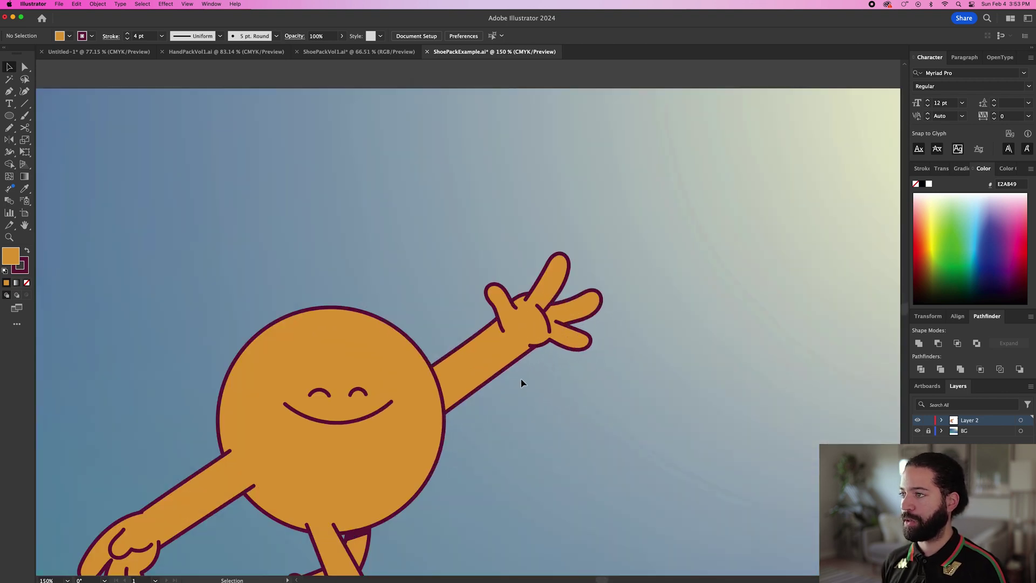
key("a")
left_click(490, 353)
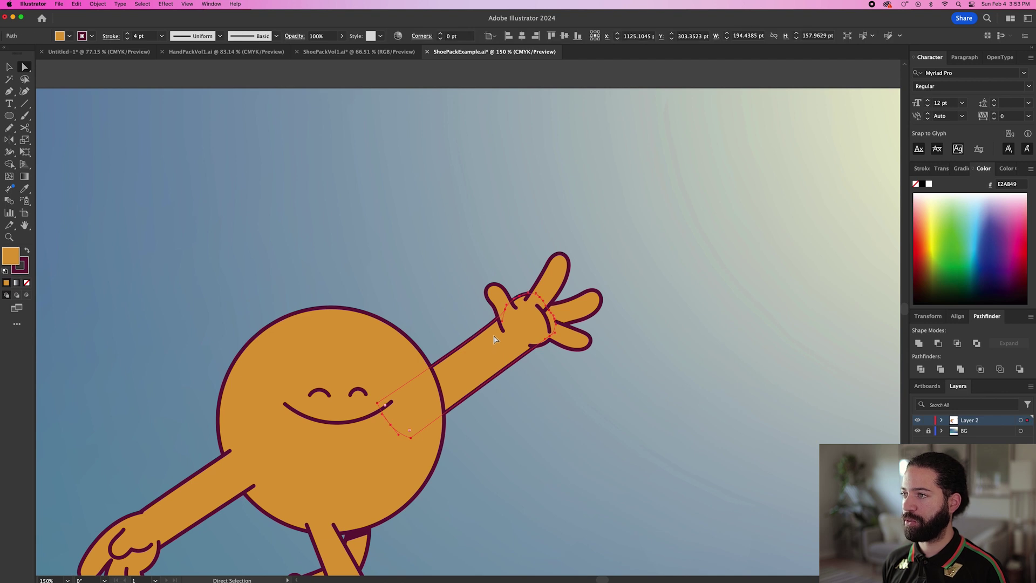
key("p")
key("a")
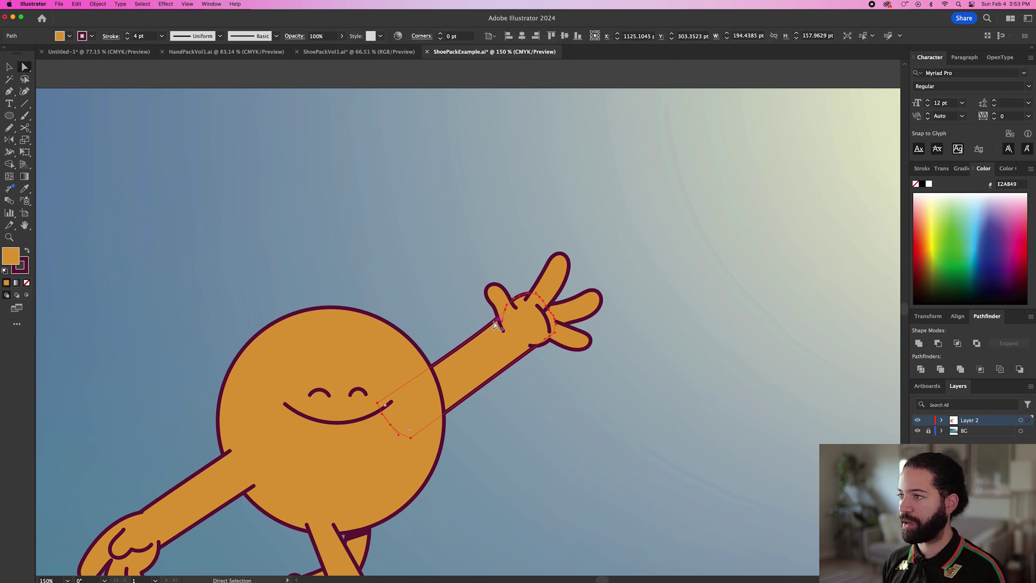
scroll(495, 324, "up", 3)
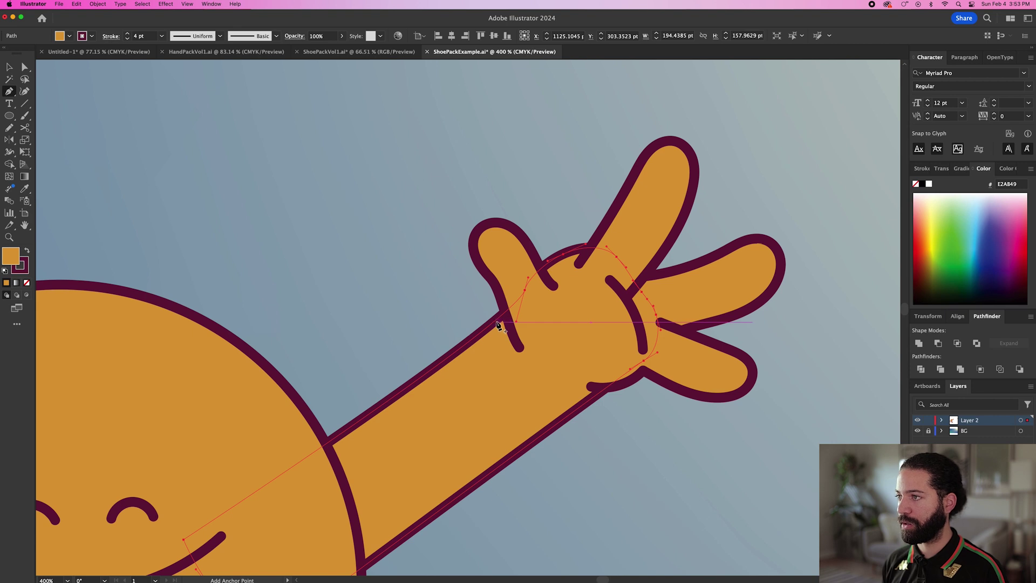
left_click(496, 322)
left_click_drag(496, 323, 516, 343)
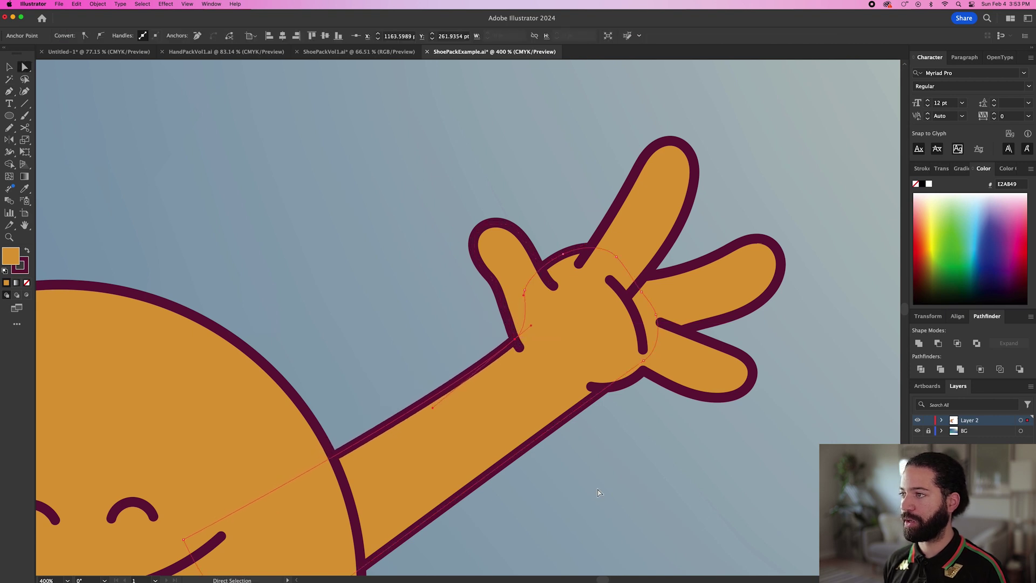
left_click(597, 481)
Pull the left arm's lower wrist anchor leftward to smooth the join.
scroll(596, 479, "down", 5)
scroll(595, 479, "down", 5)
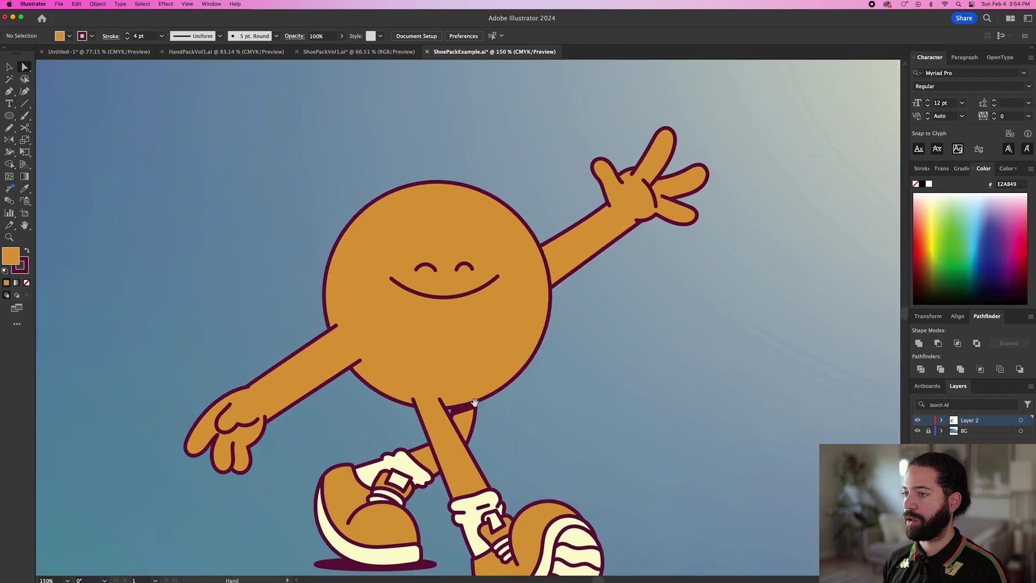
scroll(280, 406, "up", 5)
left_click(280, 405)
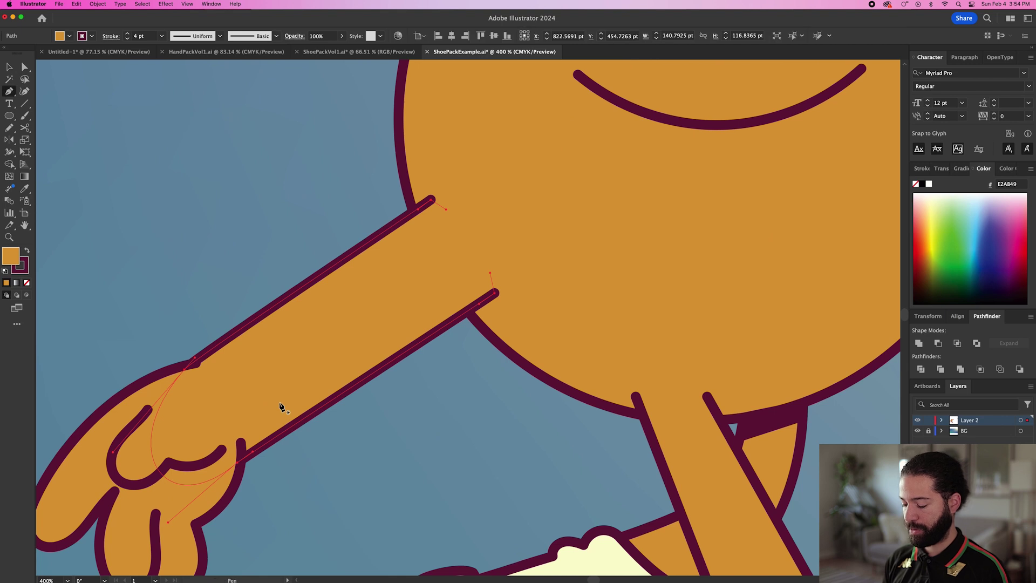
left_click(260, 447)
left_click_drag(260, 448, 242, 453)
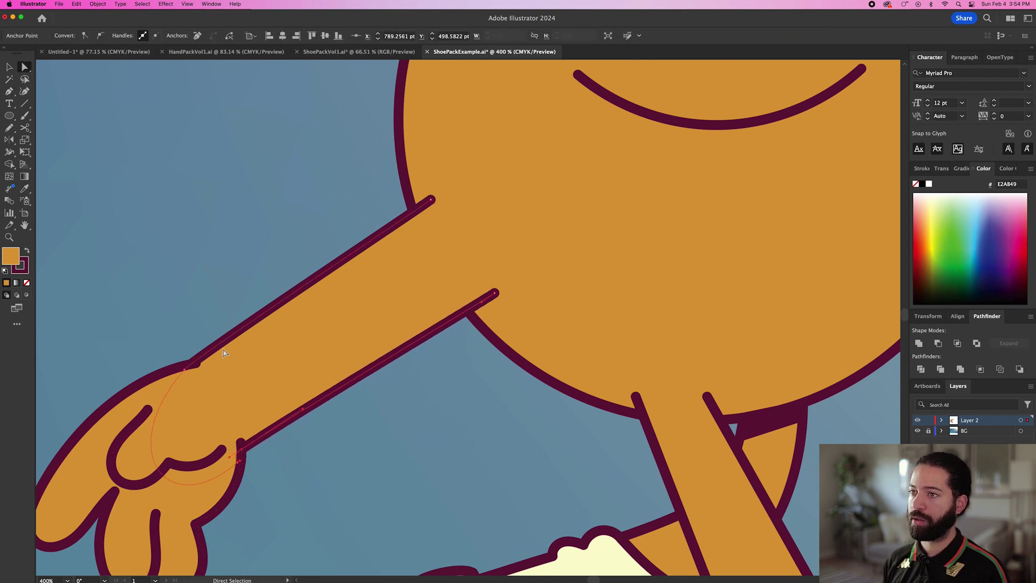
Select all the character artwork and shift it slightly left and down.
left_click(348, 426)
key("super+0")
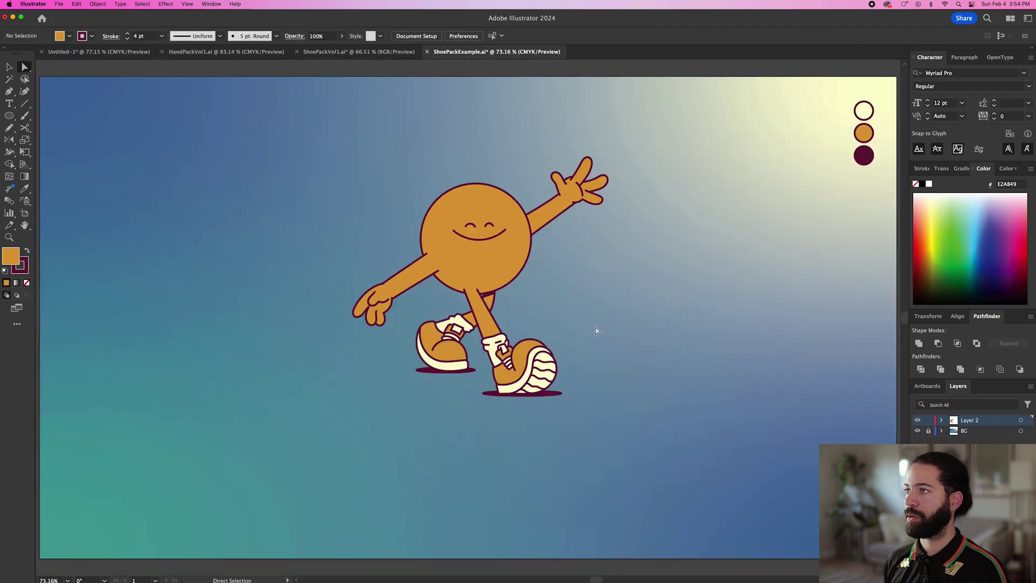
key("v")
key("super+a")
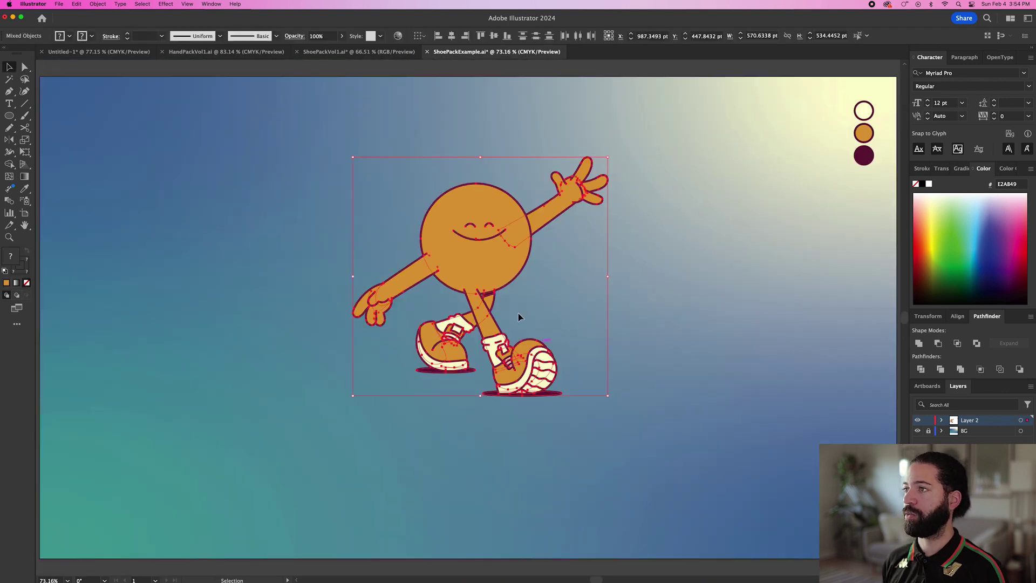
left_click_drag(495, 275, 485, 290)
left_click(521, 290)
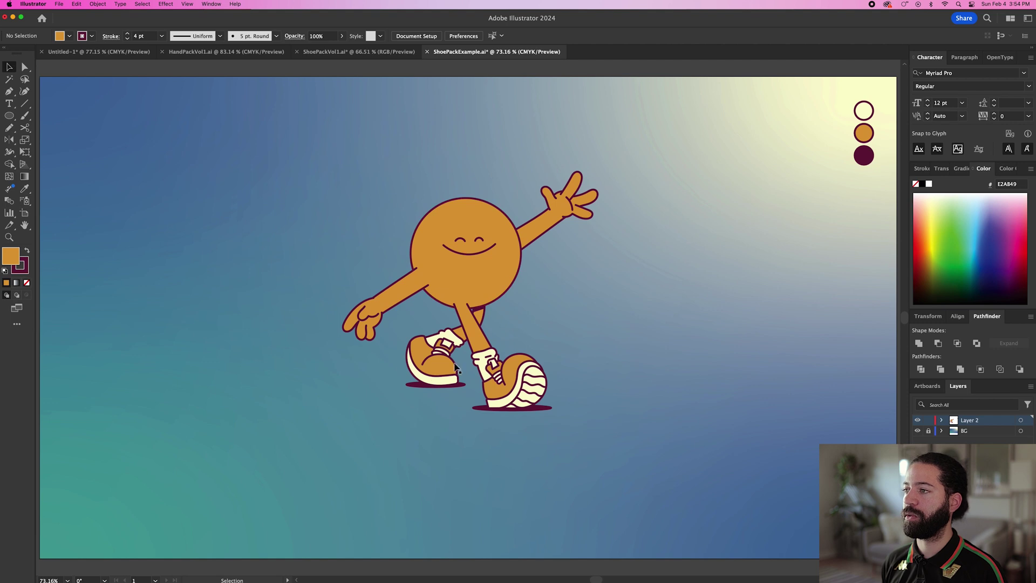